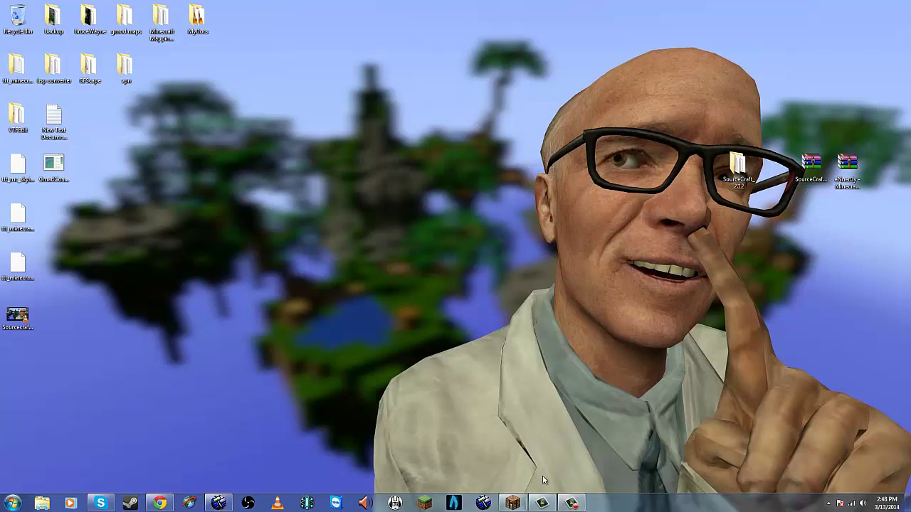
Switch to Minecraft and look over the sample blocks placed in the world.
click(513, 503)
click(675, 332)
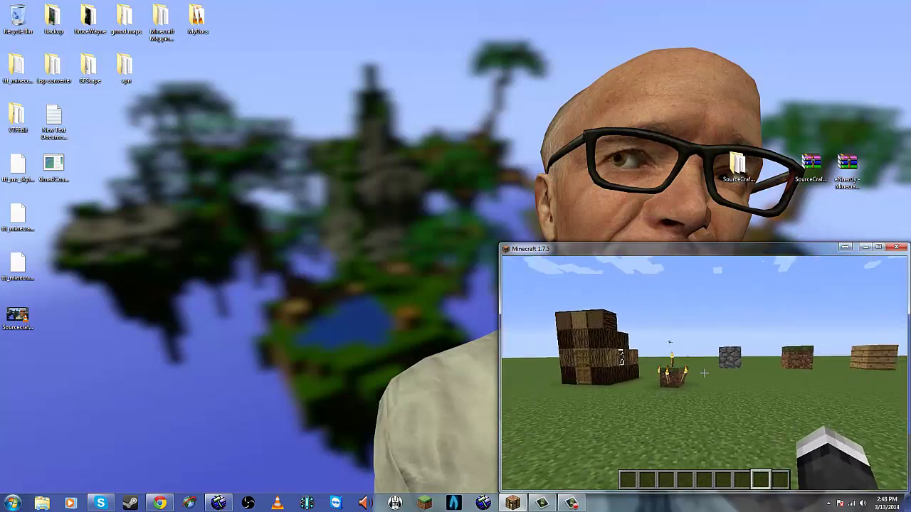
key(w)
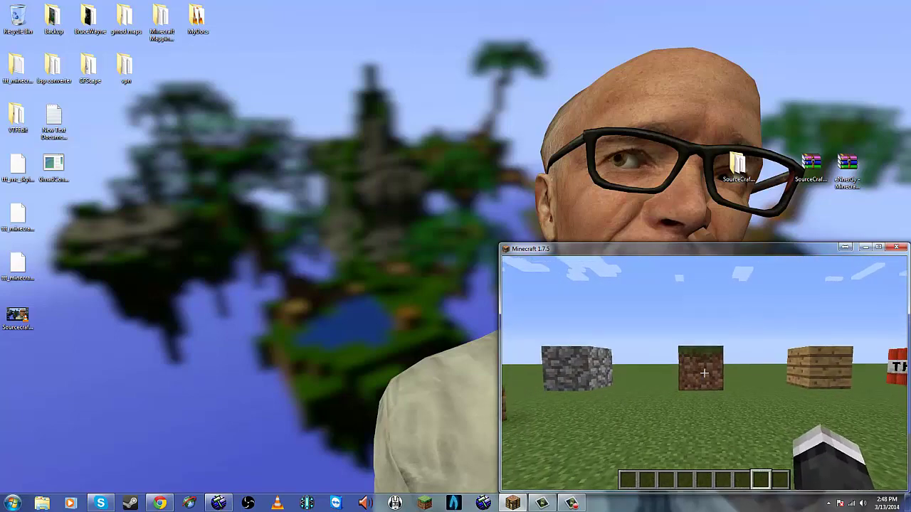
Switch to Hammer and examine the recreated Minecraft blocks of TestingBlocks.vmf in the 3D camera view.
key(alt+Tab)
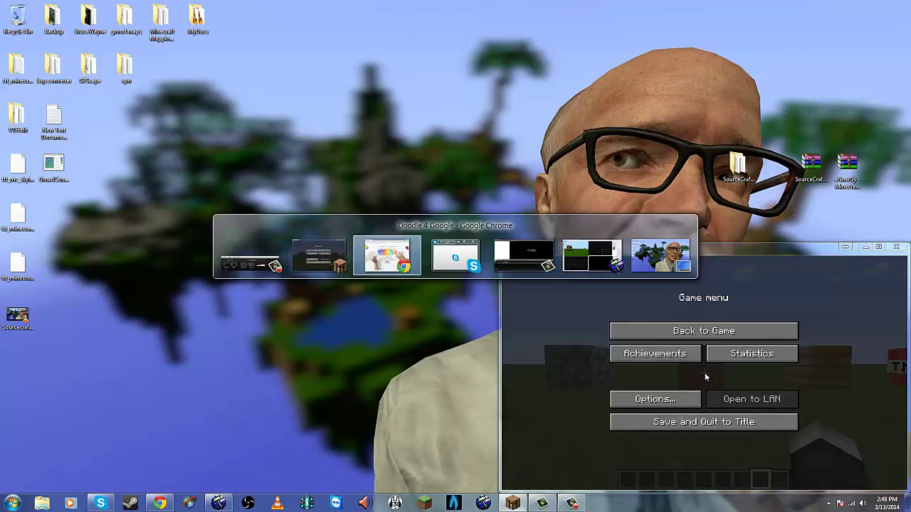
key(alt+Tab)
key(alt+Tab)
key(alt+Tab)
key(alt+Tab)
key(alt+shift+Tab)
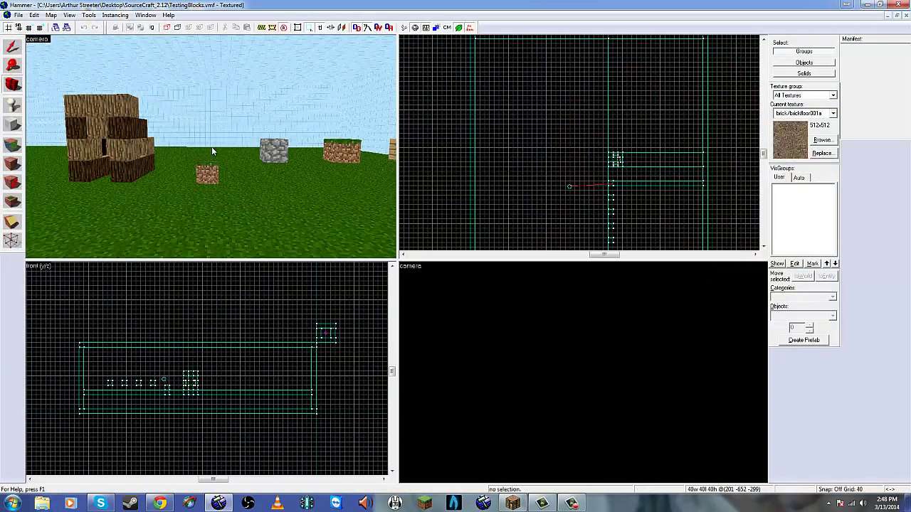
key(w)
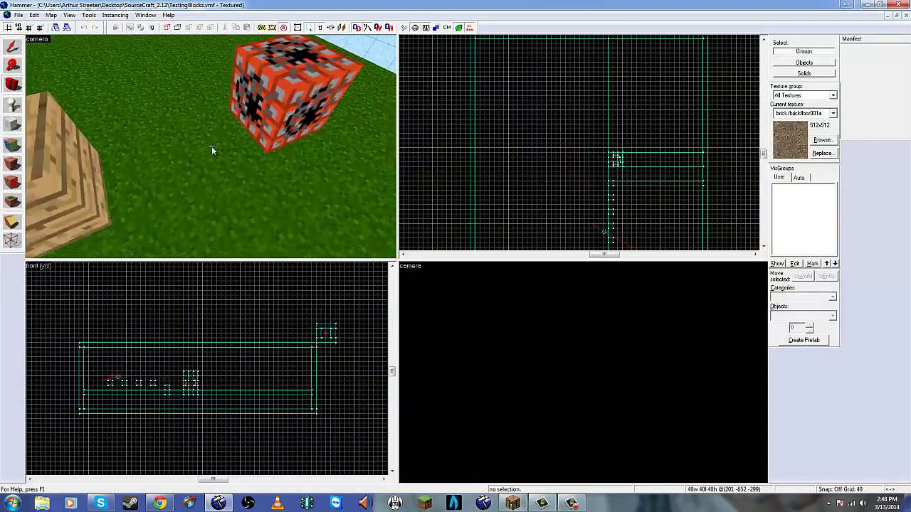
key(s)
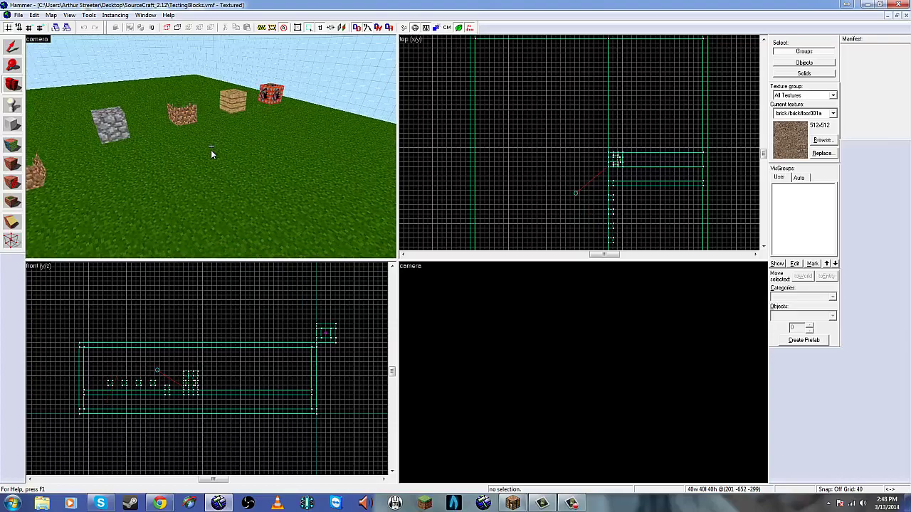
key(w)
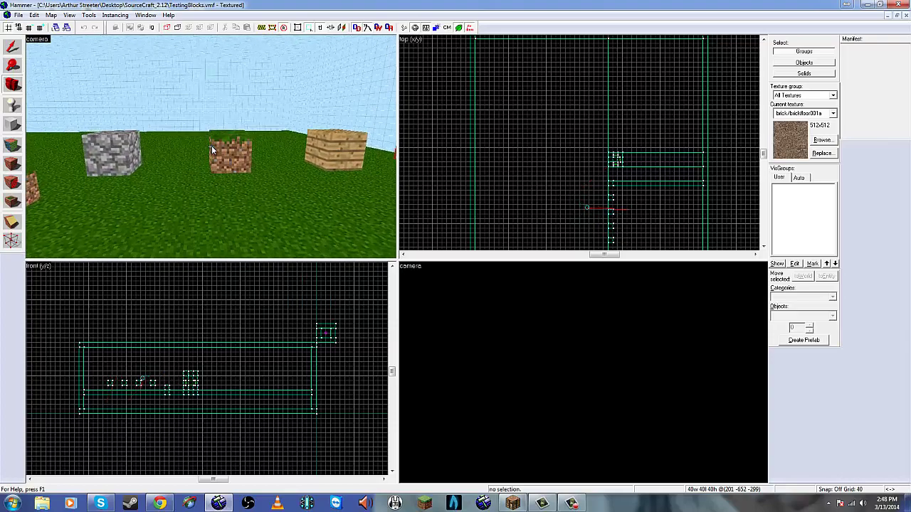
Select the cobblestone and grass blocks in turn and inspect them up close in the 3D view.
key(z)
key(shift+s)
click(224, 147)
click(124, 155)
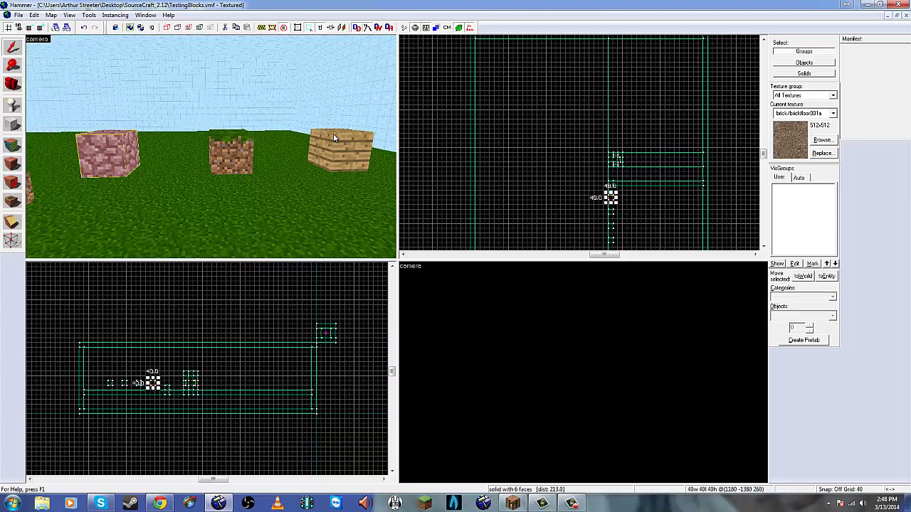
click(240, 159)
click(136, 158)
click(237, 152)
key(z)
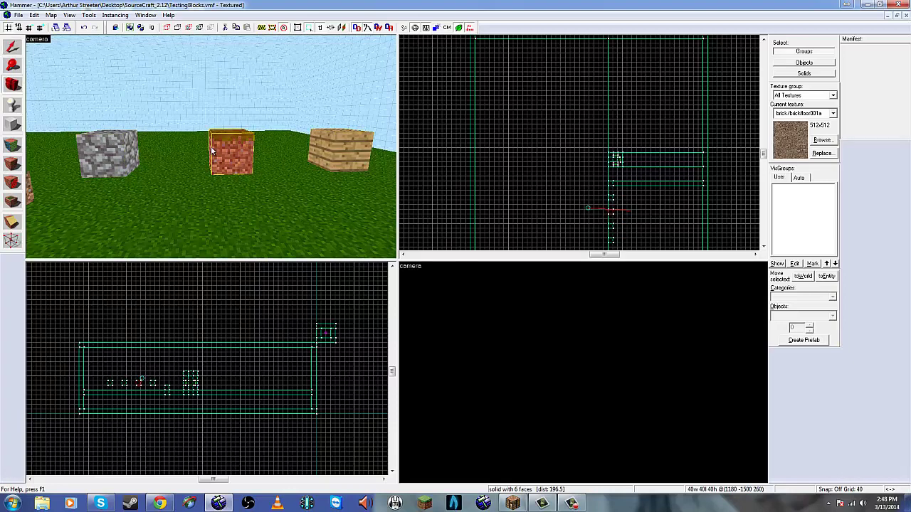
key(d)
key(a)
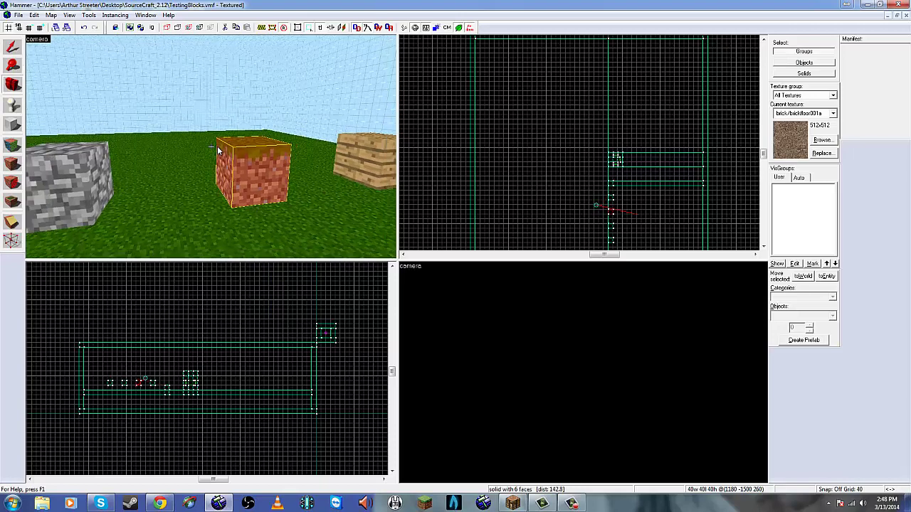
scroll(217, 146, down, 6)
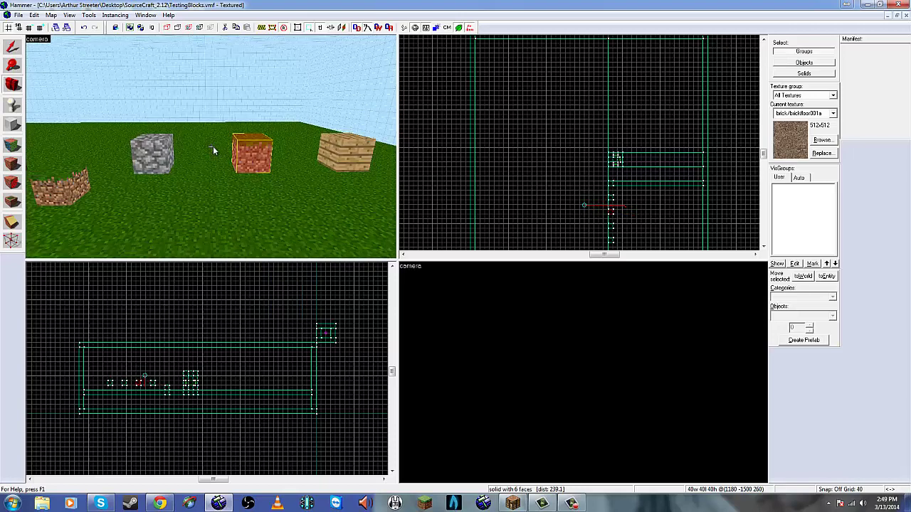
key(z)
key(z)
Tie the cobblestone block to an entity of class func_breakable and apply the class.
click(164, 161)
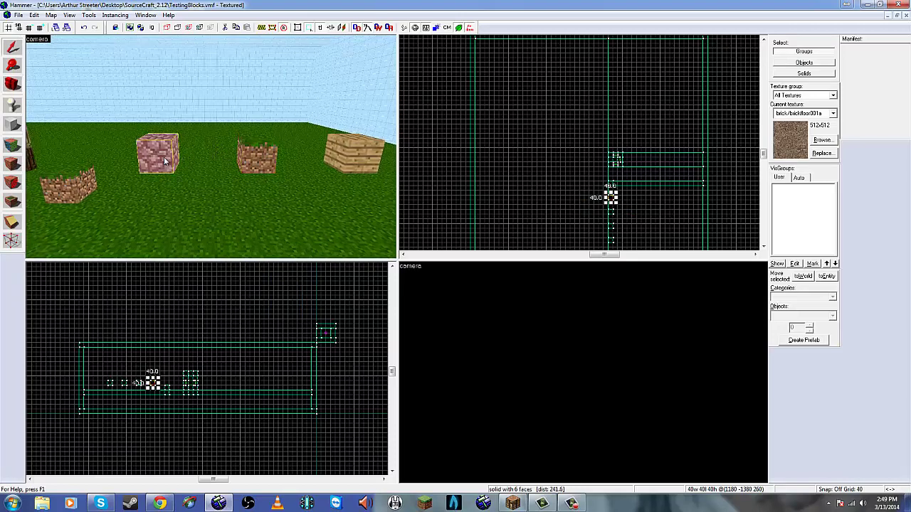
key(ctrl+t)
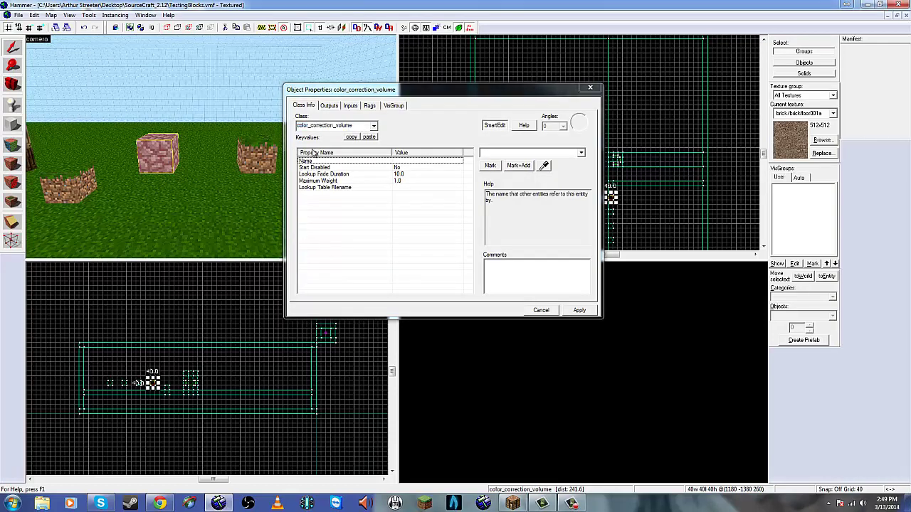
drag(355, 128, 297, 135)
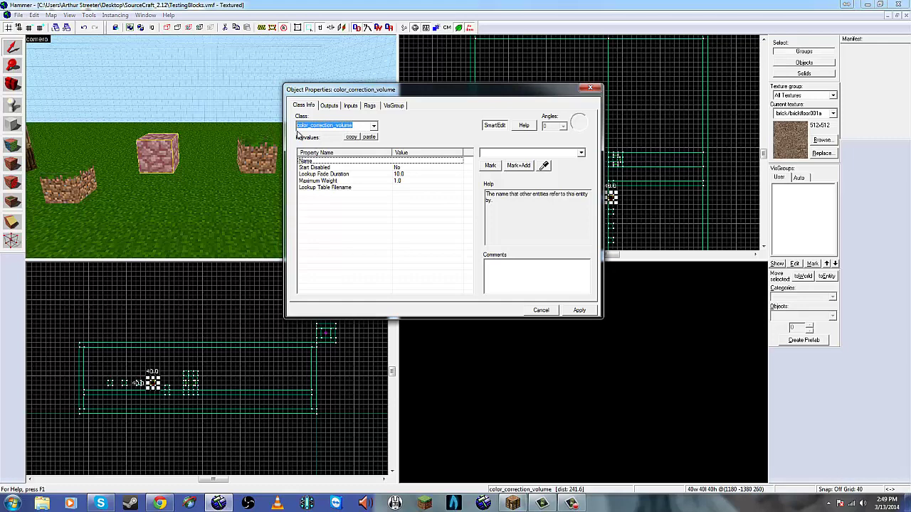
text(func_break)
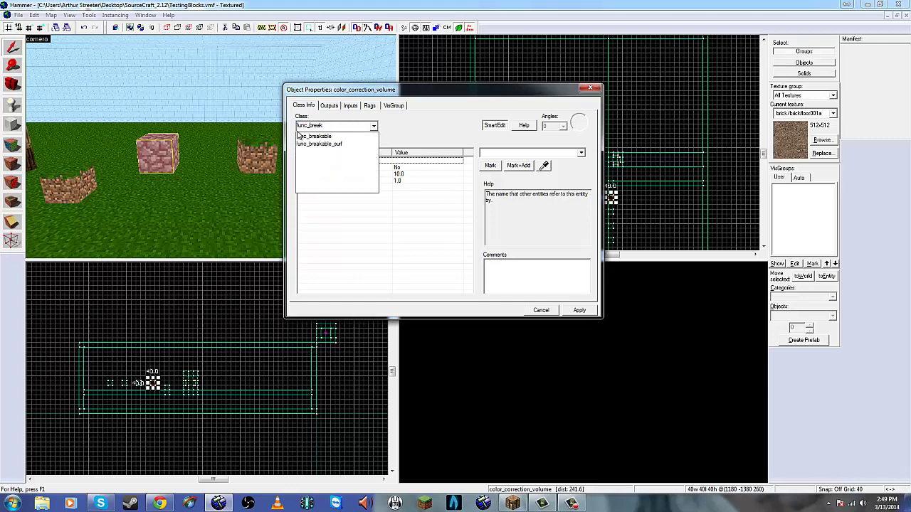
click(313, 136)
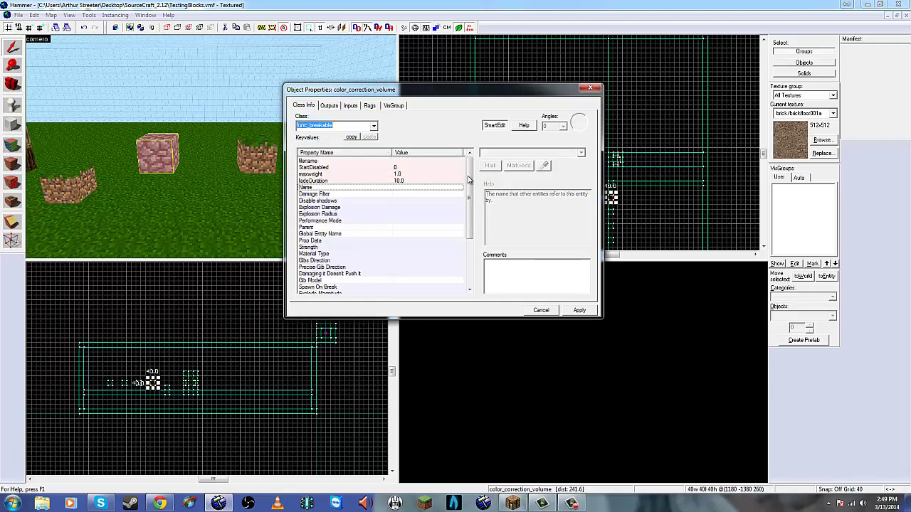
click(580, 311)
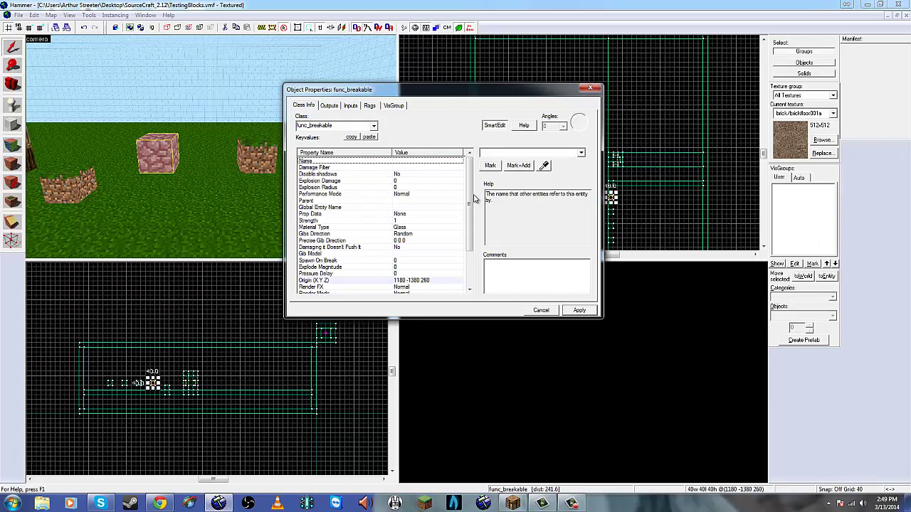
Name the func_breakable entity cobblestone.
drag(469, 200, 479, 179)
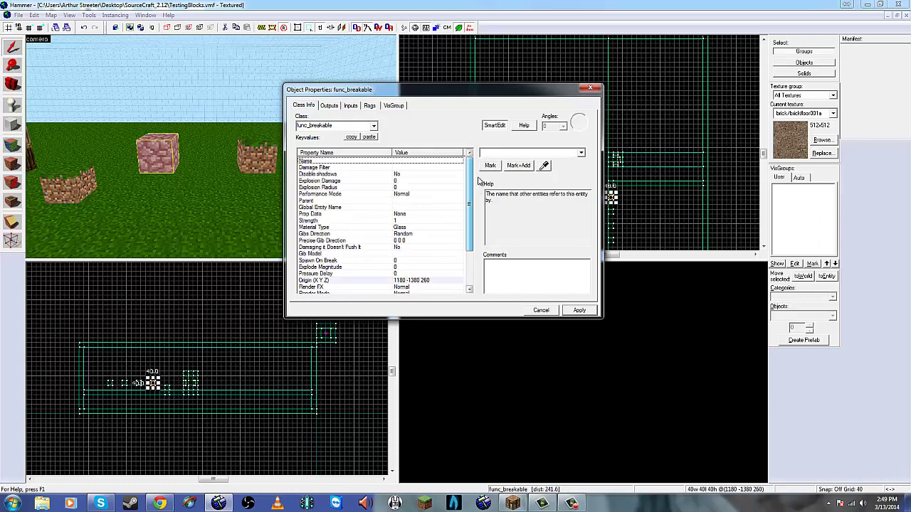
drag(328, 94, 384, 103)
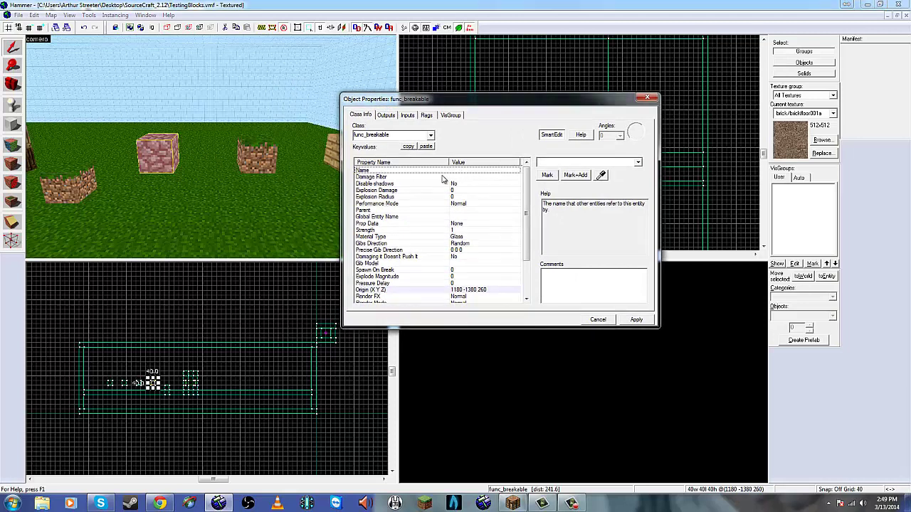
click(551, 164)
text(block)
key(BackSpace)
key(BackSpace)
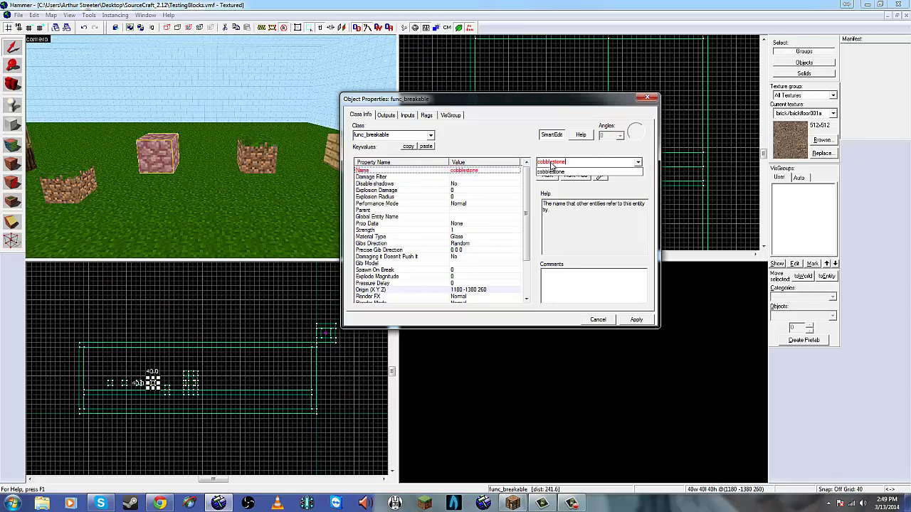
click(541, 166)
click(496, 178)
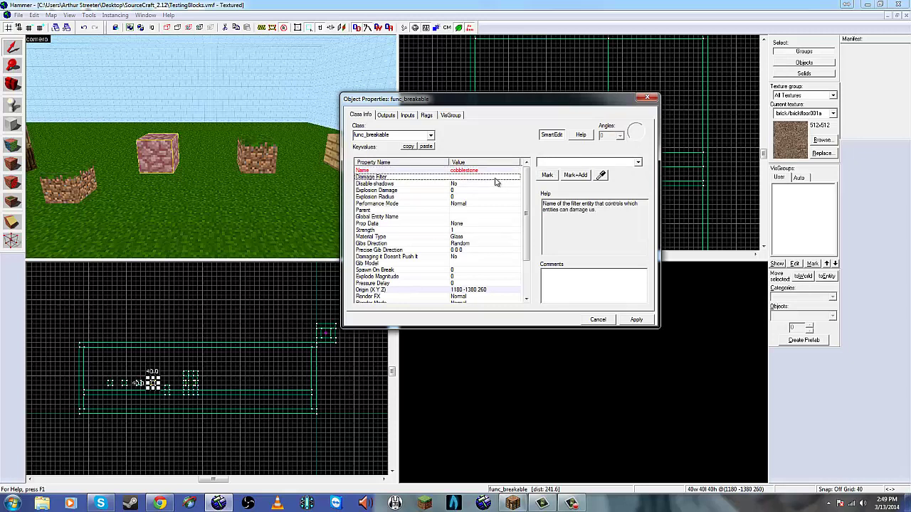
Review the shadow and explosion properties and set the entity's Performance Mode to Reduced gibs.
click(466, 185)
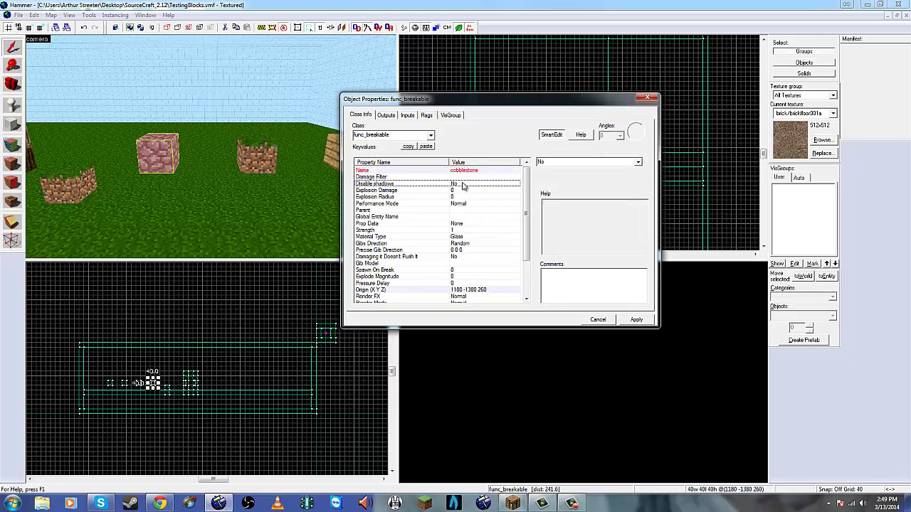
click(469, 191)
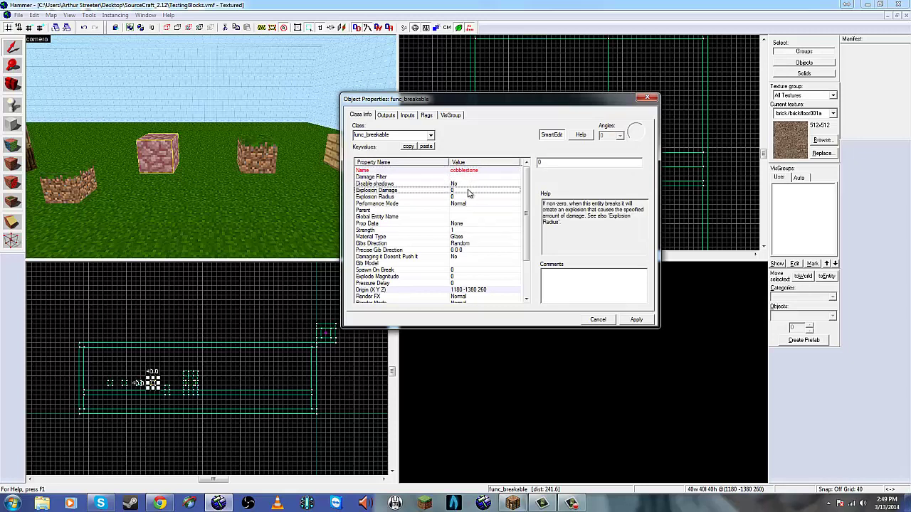
click(465, 197)
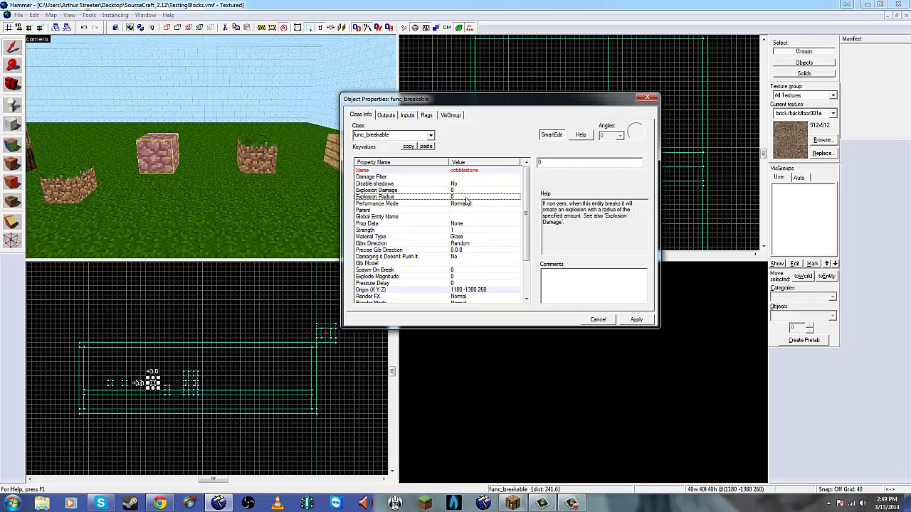
click(470, 205)
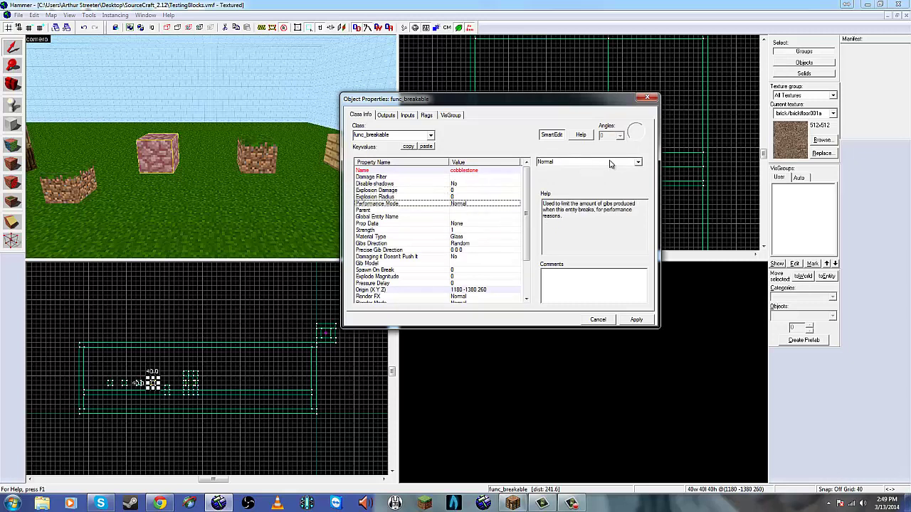
click(638, 164)
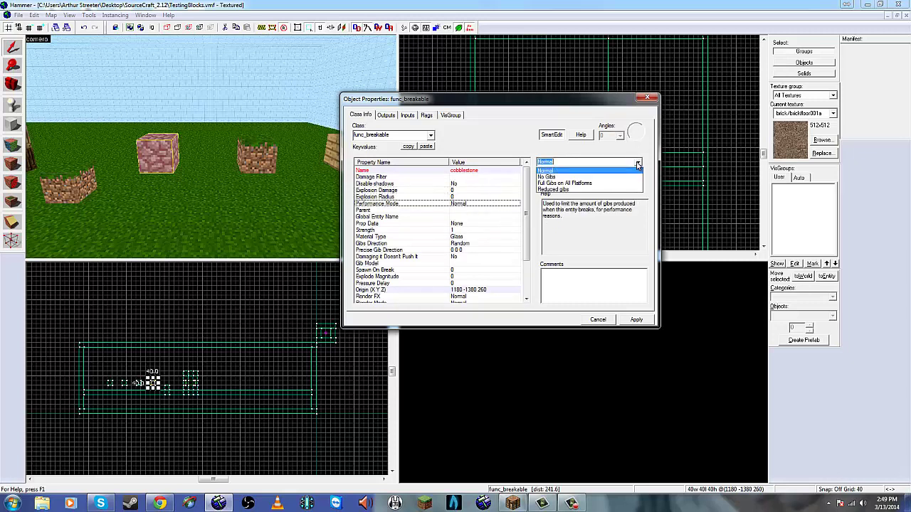
click(601, 190)
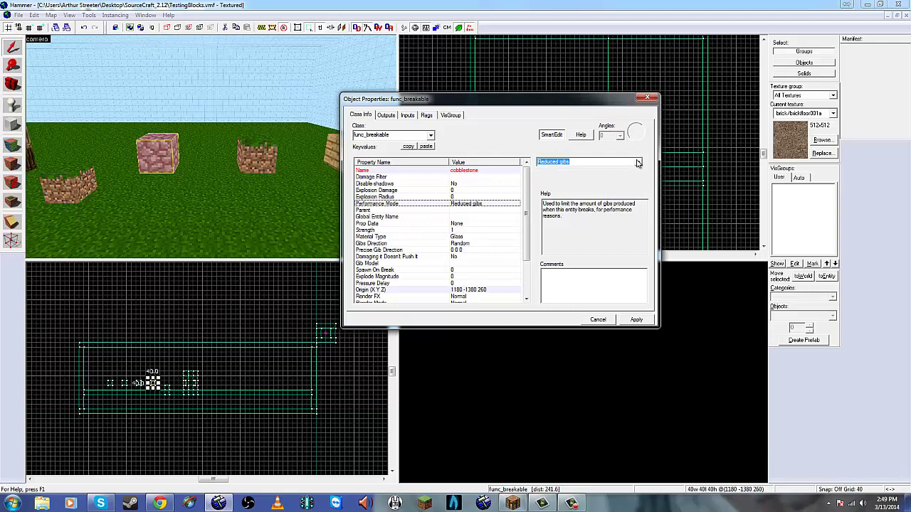
click(638, 162)
click(638, 157)
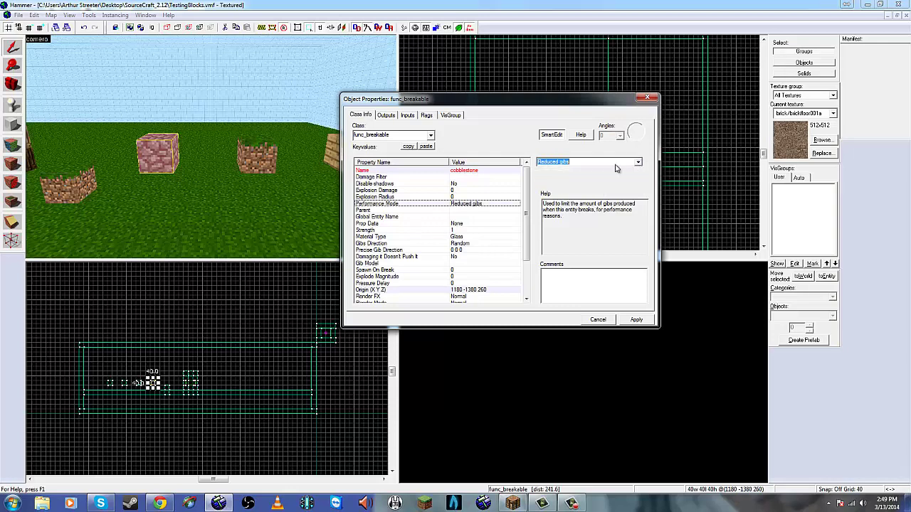
Set the cobblestone entity's Prop Data to Stone.Small.
click(473, 212)
click(471, 204)
click(467, 217)
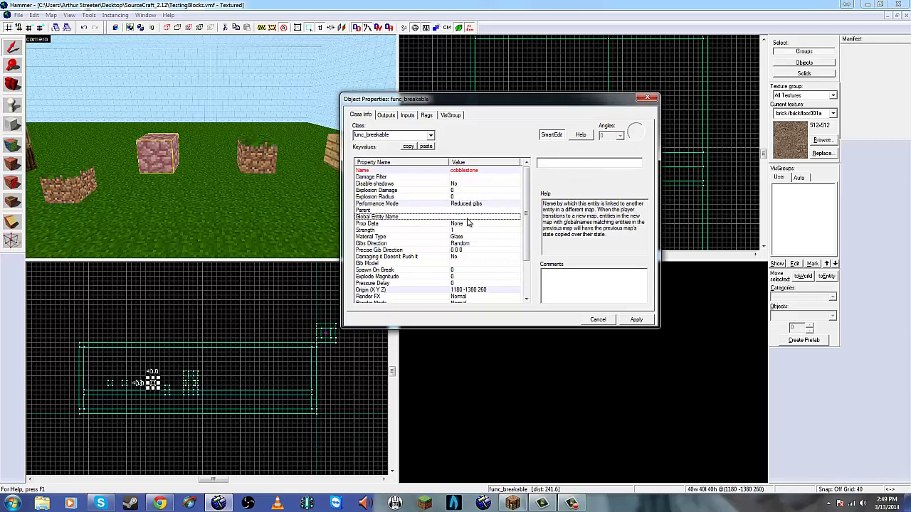
click(467, 225)
click(638, 164)
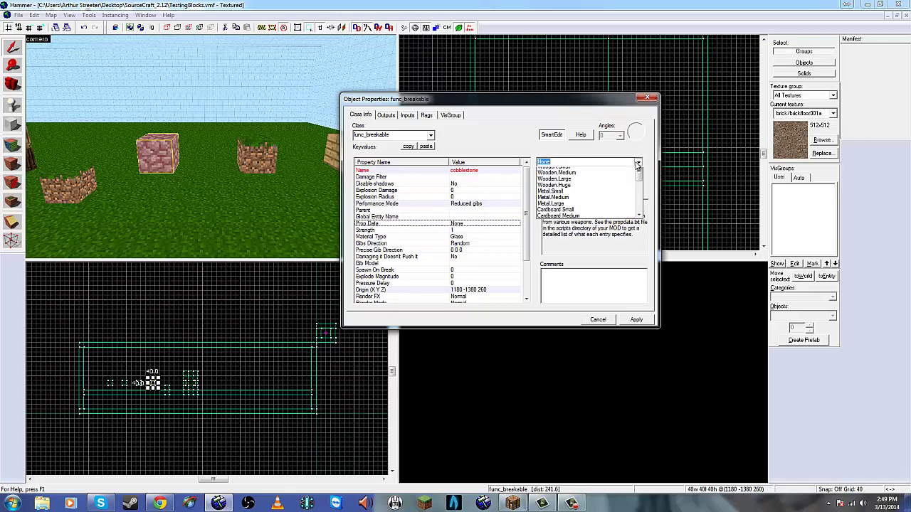
drag(639, 187, 628, 200)
click(569, 202)
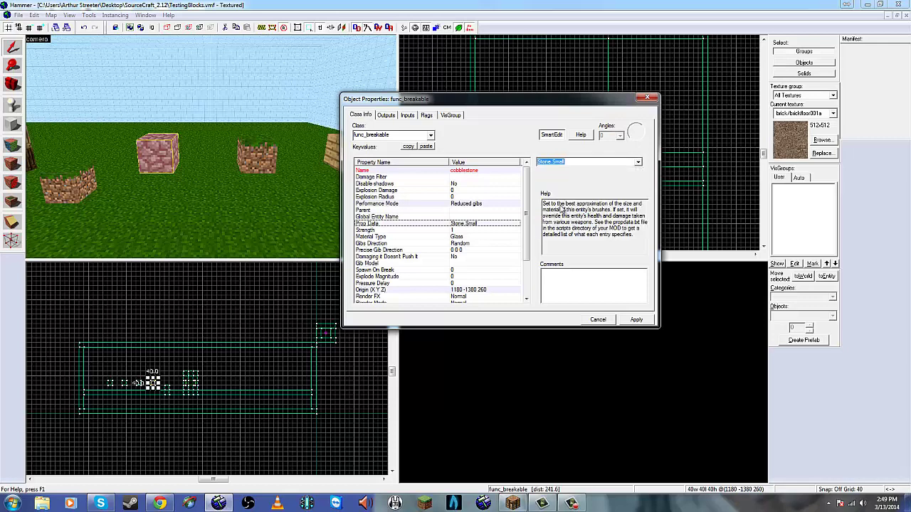
Set the cobblestone entity's Strength to 30.
click(479, 230)
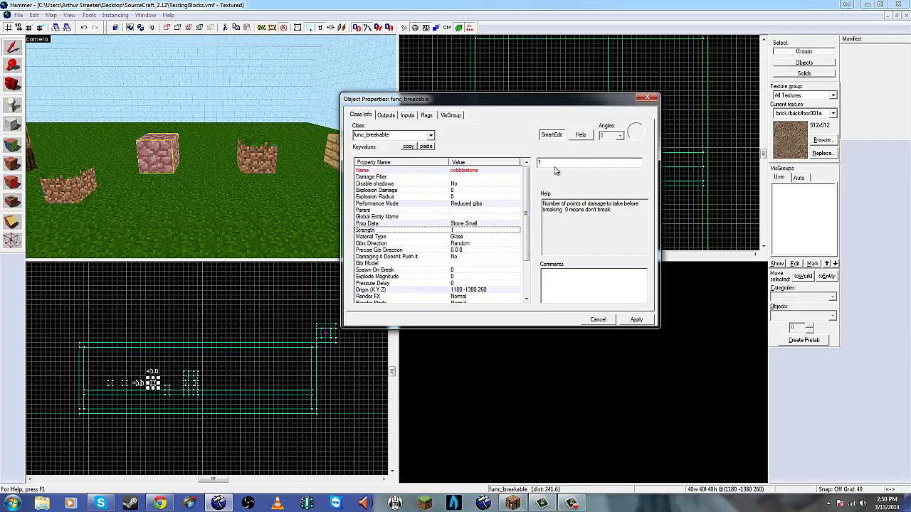
drag(555, 164, 526, 166)
key(BackSpace)
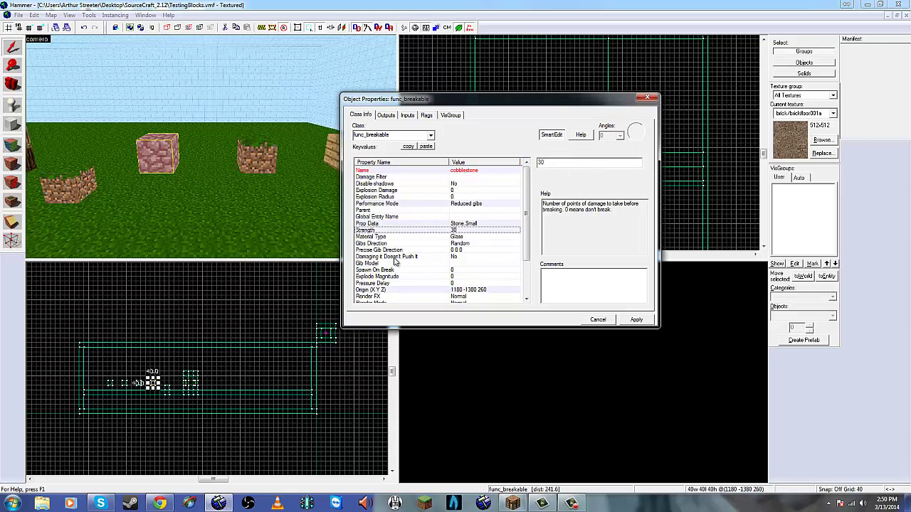
Set the cobblestone entity's Material Type to Rocks.
click(457, 237)
click(637, 162)
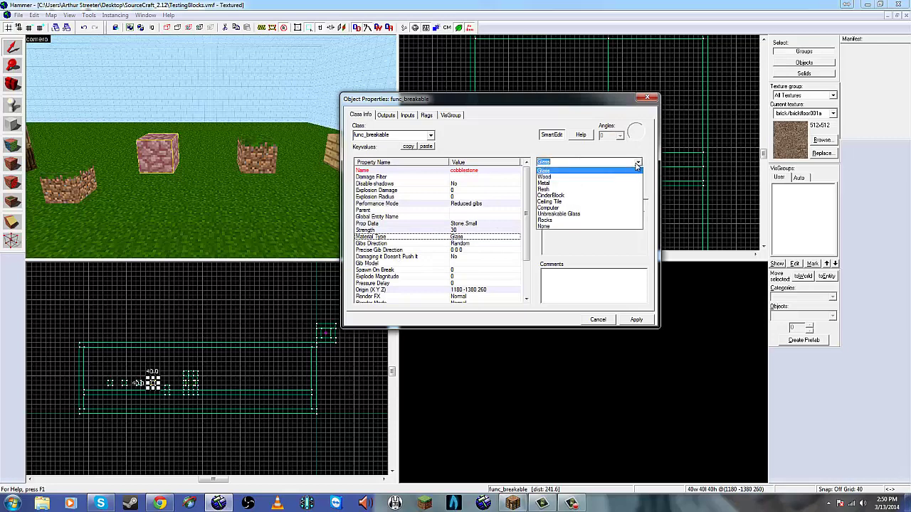
click(606, 219)
click(191, 154)
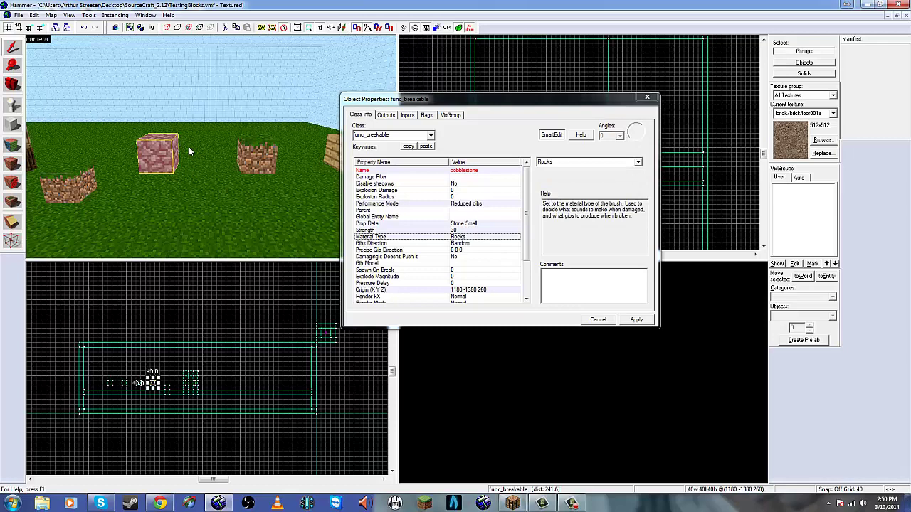
Examine the cobblestone entity's Gib Model property and the options available for its Material Type.
click(459, 264)
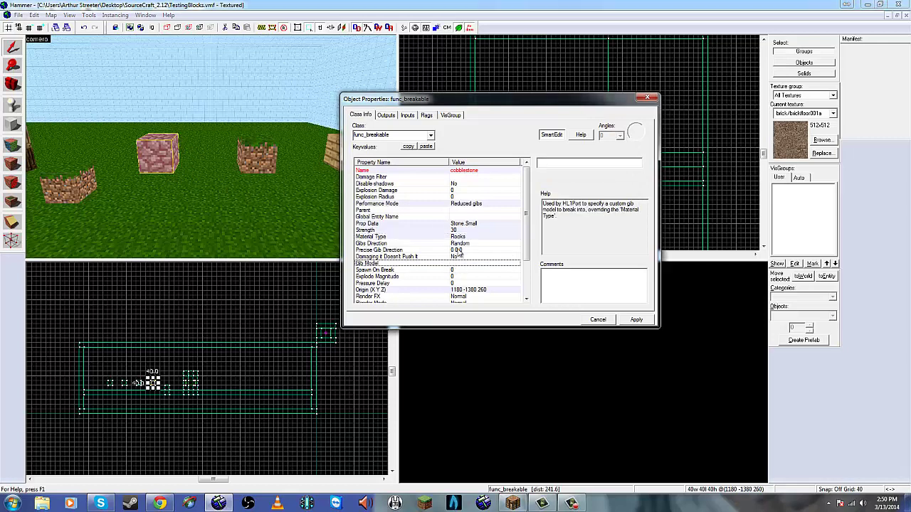
click(459, 237)
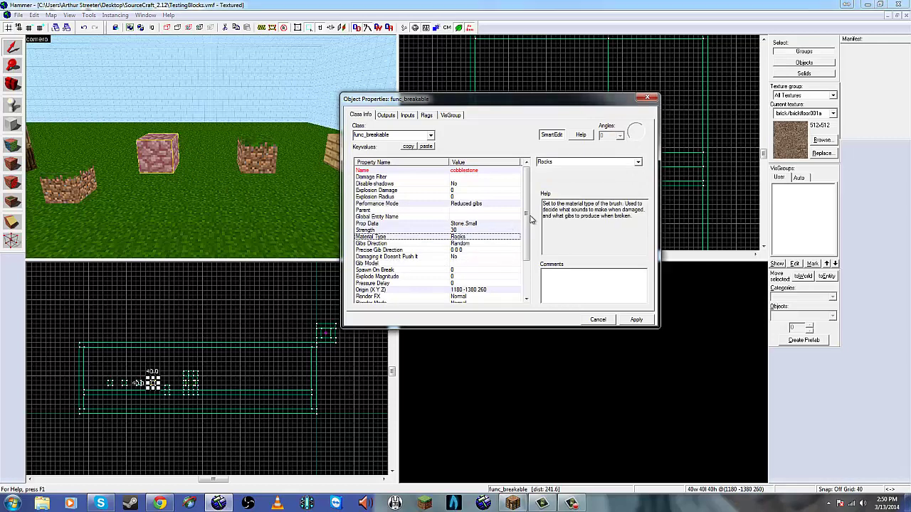
click(298, 207)
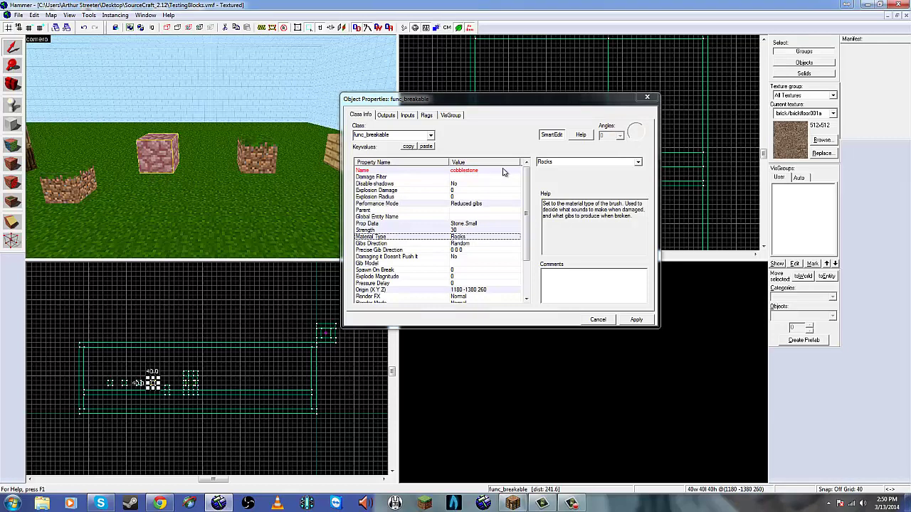
click(554, 163)
click(638, 162)
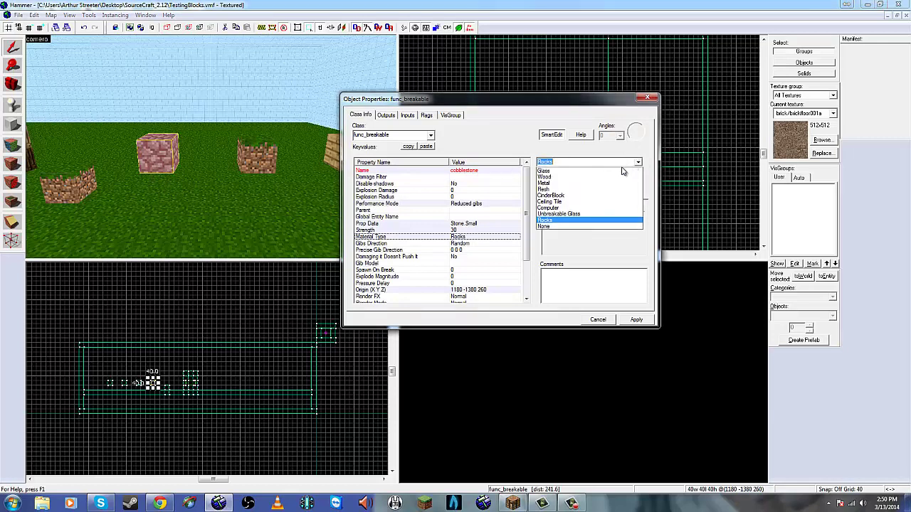
click(580, 241)
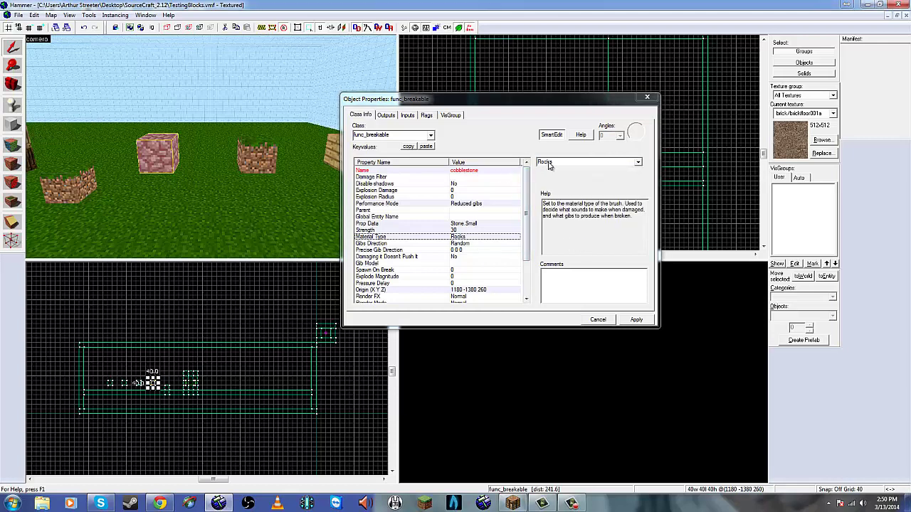
Set the cobblestone entity's Gibs Direction to Random.
click(467, 244)
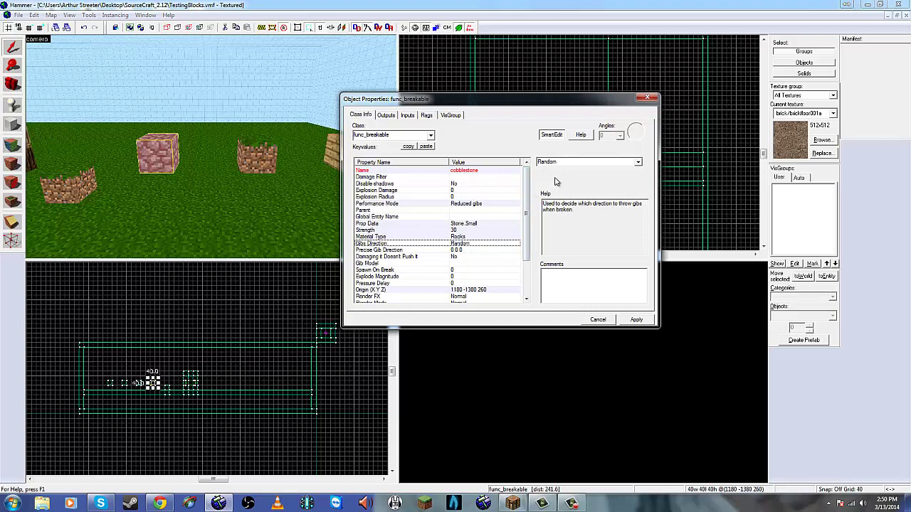
click(638, 162)
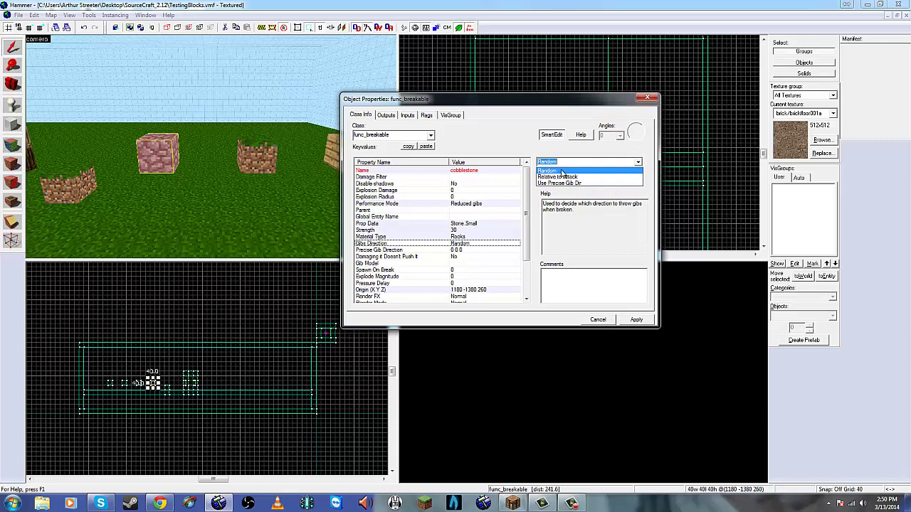
click(570, 172)
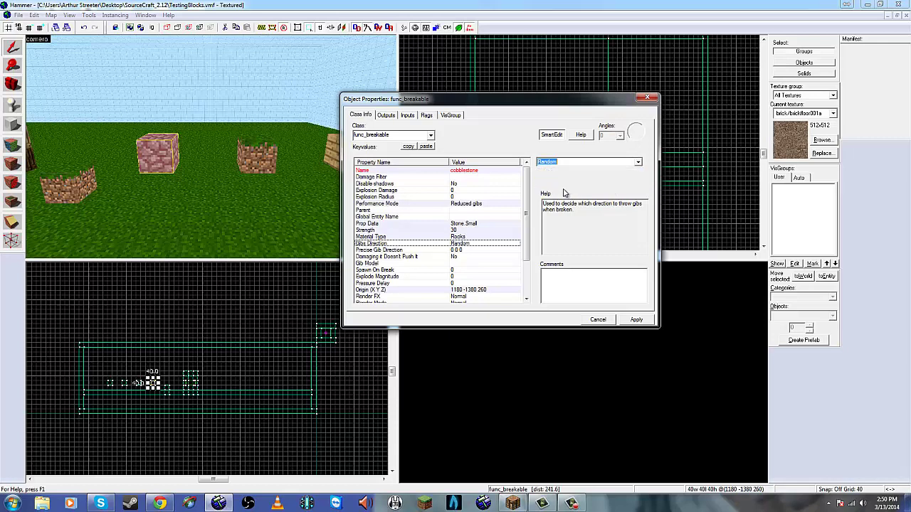
Review the cobblestone entity's Precise Gib Direction, Damaging it Doesn't Push It and Gib Model properties.
click(476, 250)
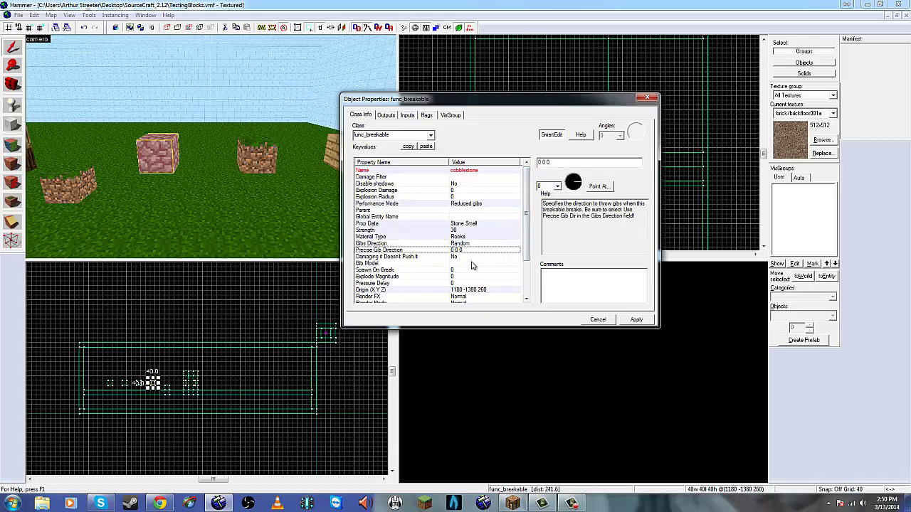
click(465, 257)
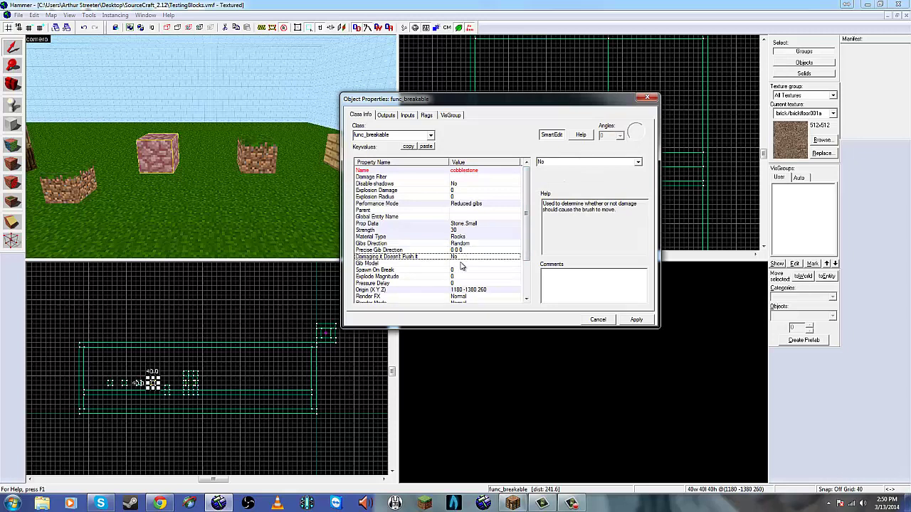
click(461, 264)
click(461, 258)
click(459, 264)
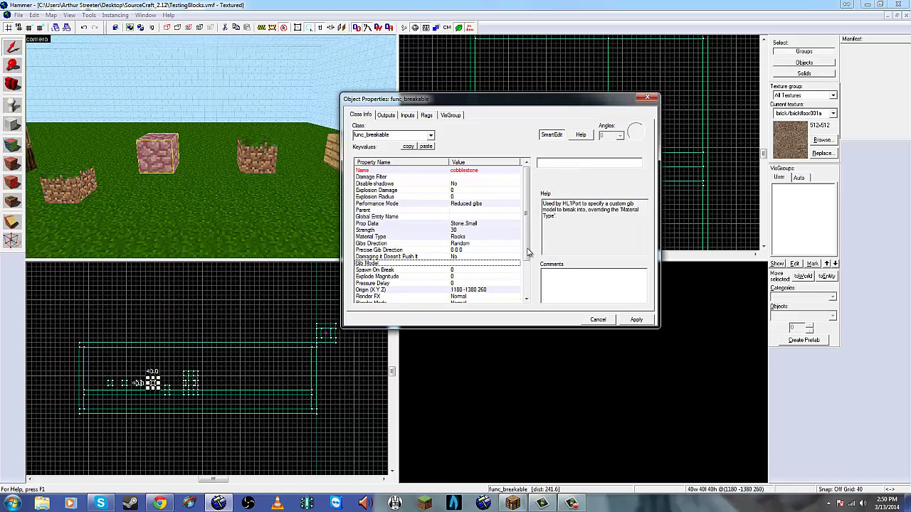
Check the remaining properties of the cobblestone entity, apply its settings and close the properties dialog.
drag(528, 252, 530, 288)
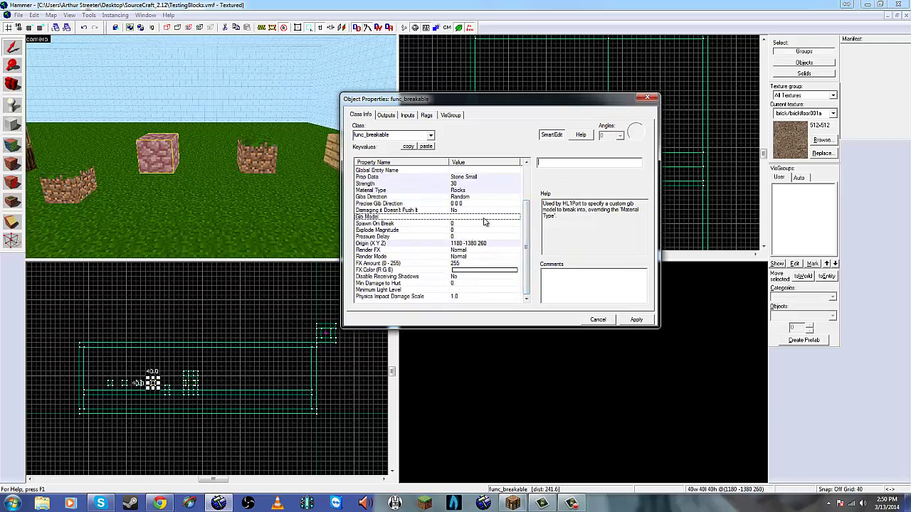
scroll(491, 231, up, 3)
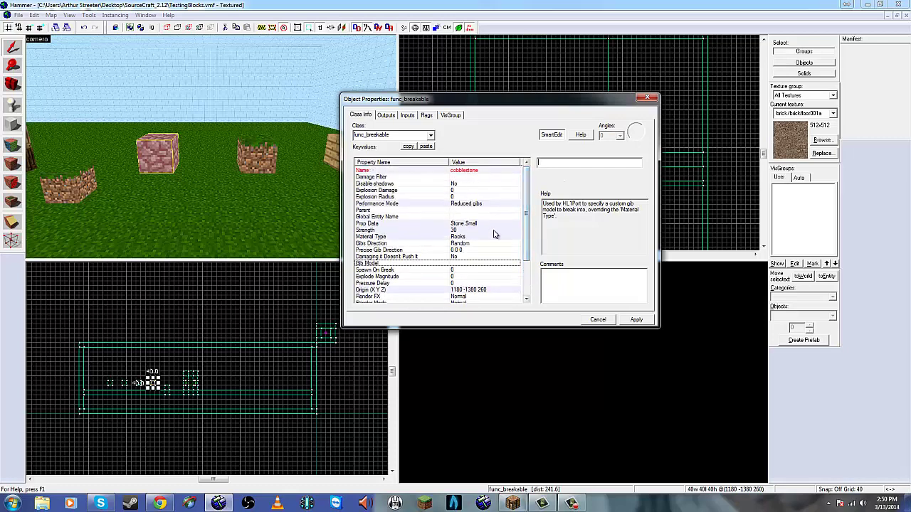
click(636, 320)
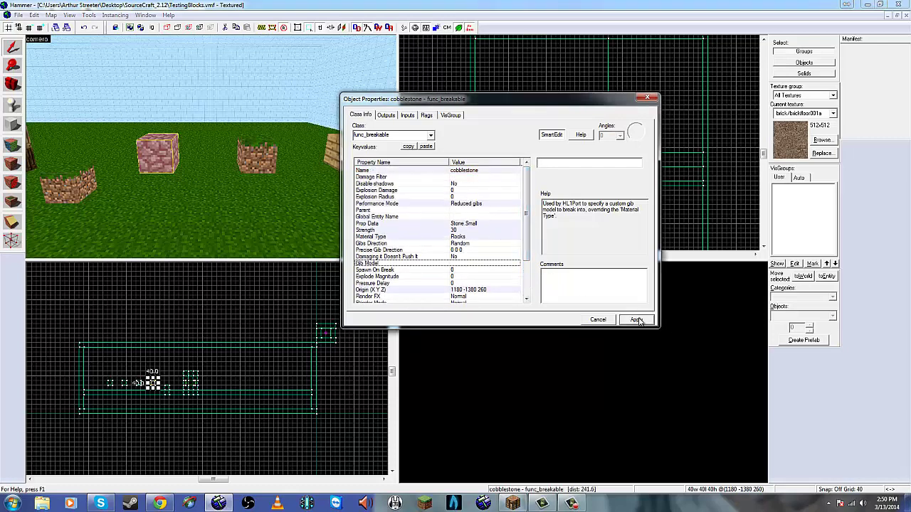
click(648, 97)
Tie the grass-topped dirt block to an entity and paste the cobblestone block's func_breakable class and keyvalues onto it.
click(261, 163)
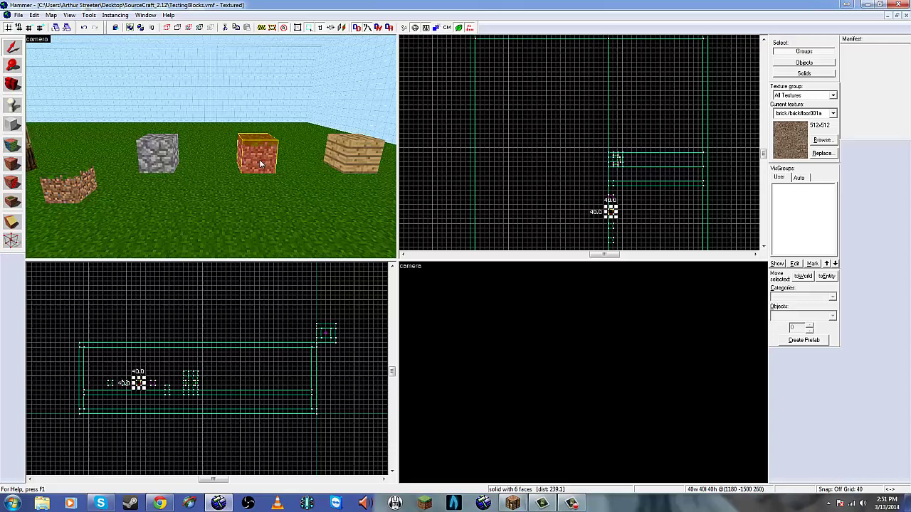
key(ctrl+t)
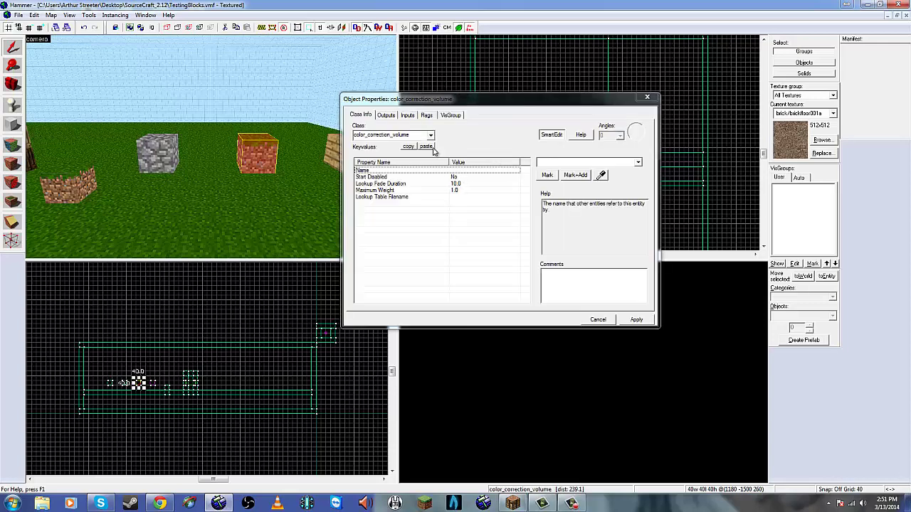
click(156, 160)
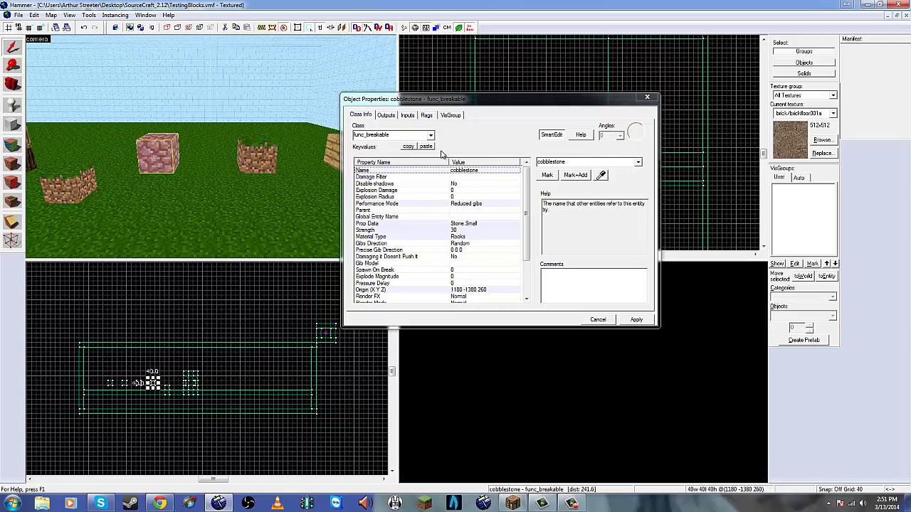
click(415, 146)
click(259, 162)
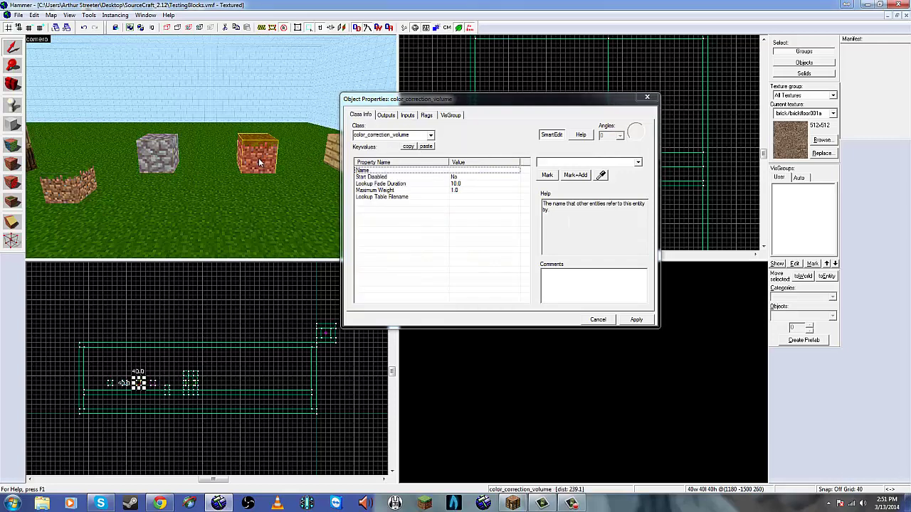
click(425, 147)
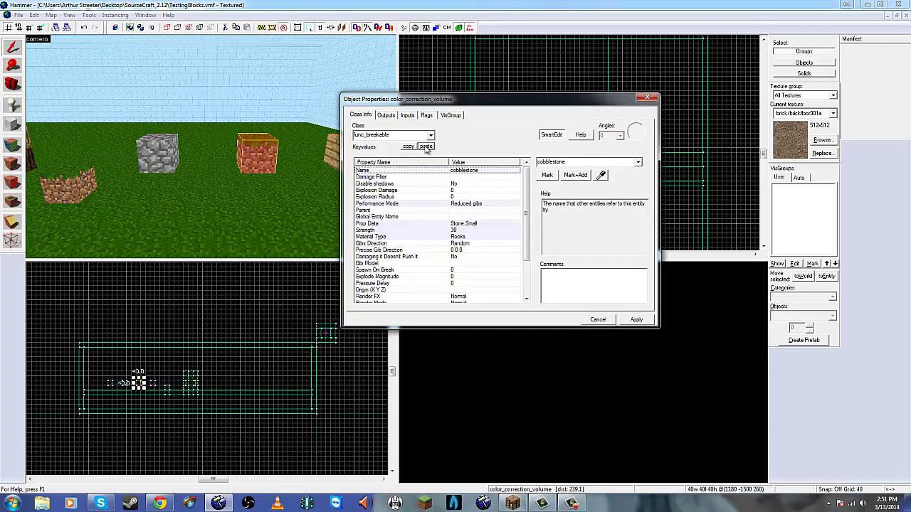
click(165, 152)
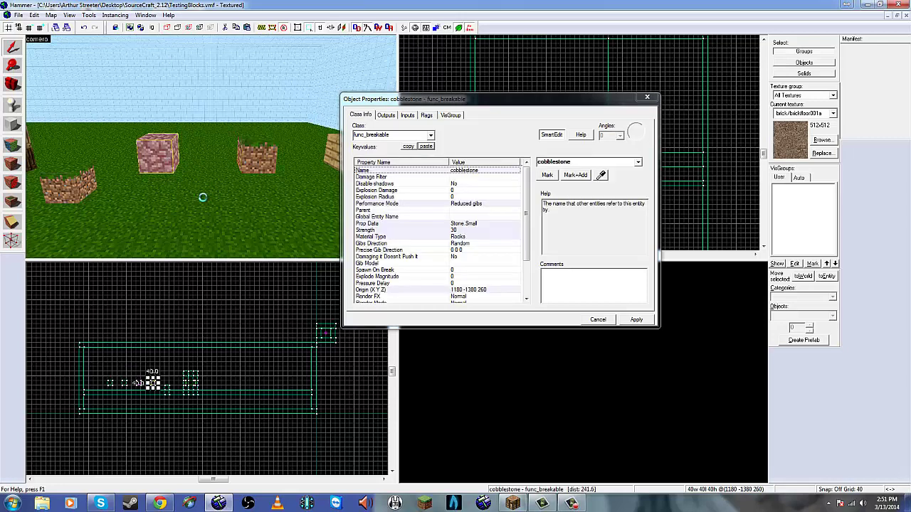
click(228, 229)
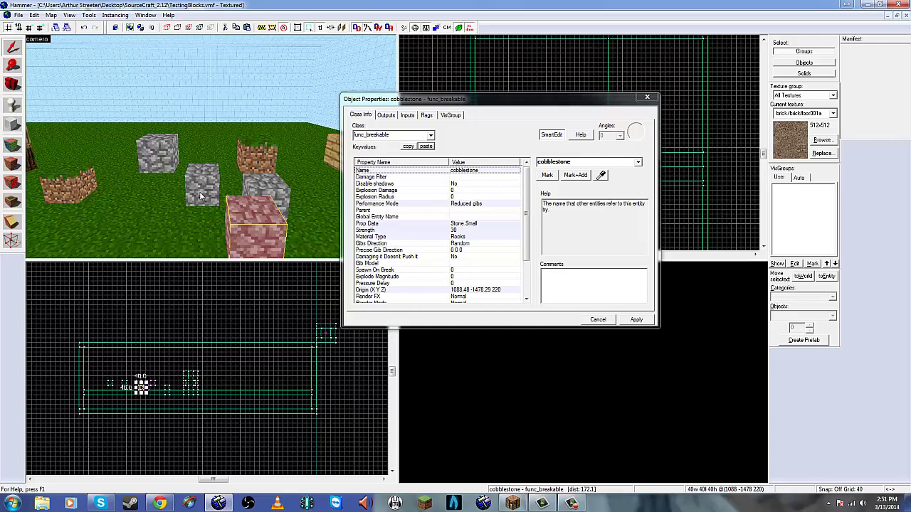
key(ctrl+z)
key(ctrl+z)
key(ctrl+z)
key(ctrl+z)
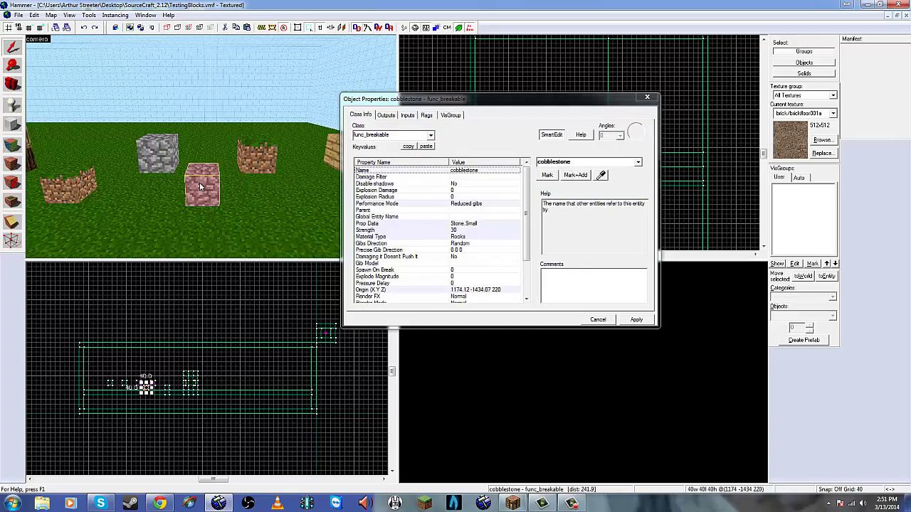
key(ctrl+z)
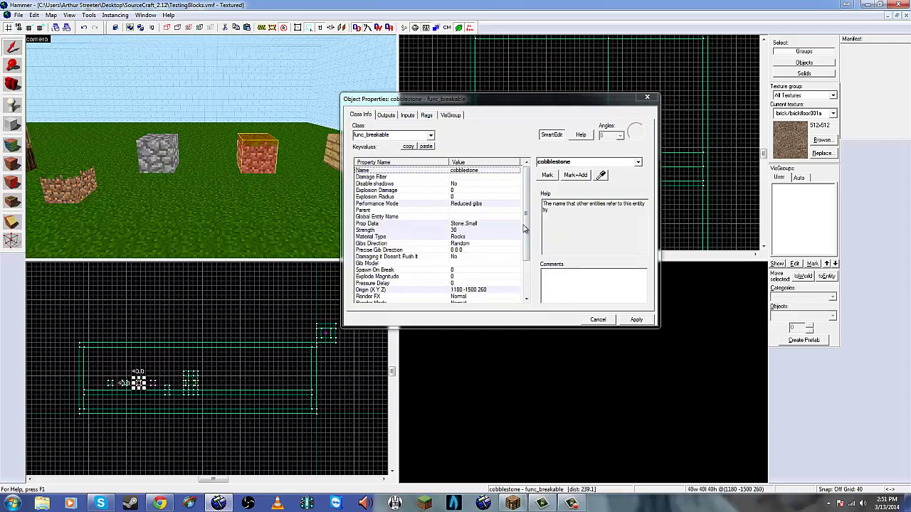
Examine the Prop Data and Material Type options available for the dirt block's func_breakable entity.
click(491, 224)
click(638, 163)
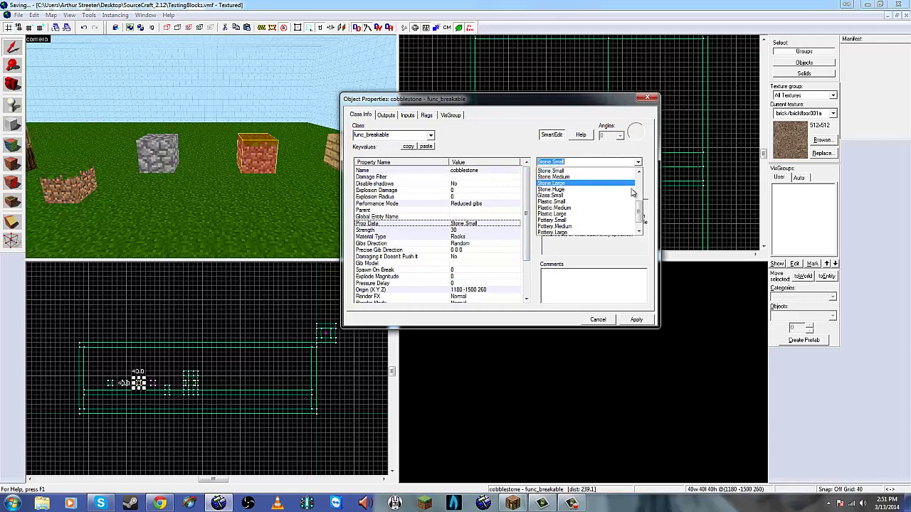
mouse_move(640, 206)
mouse_down()
mouse_move(646, 173)
mouse_move(642, 211)
mouse_move(645, 178)
mouse_move(644, 202)
mouse_up()
click(644, 155)
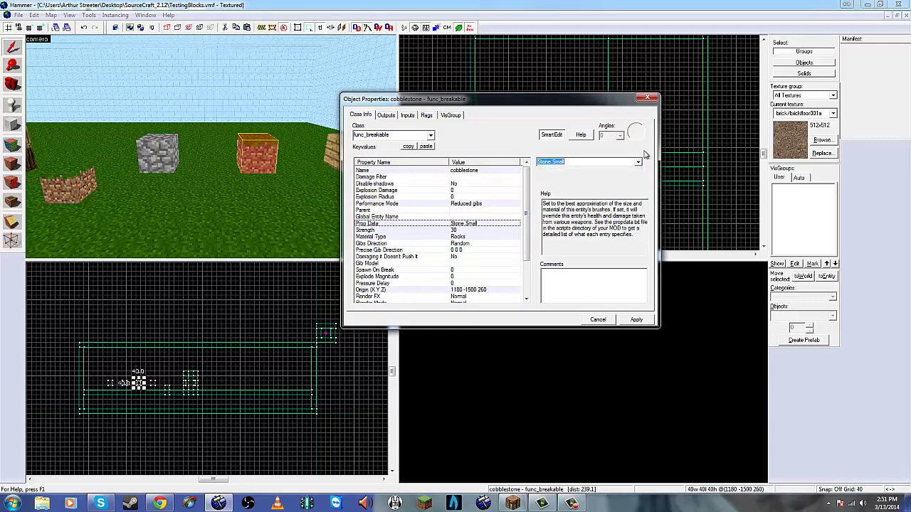
click(476, 237)
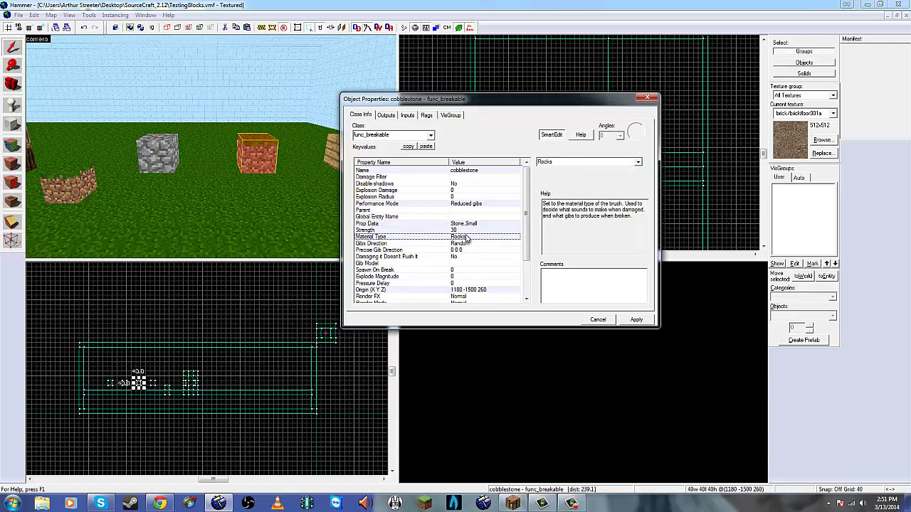
click(635, 163)
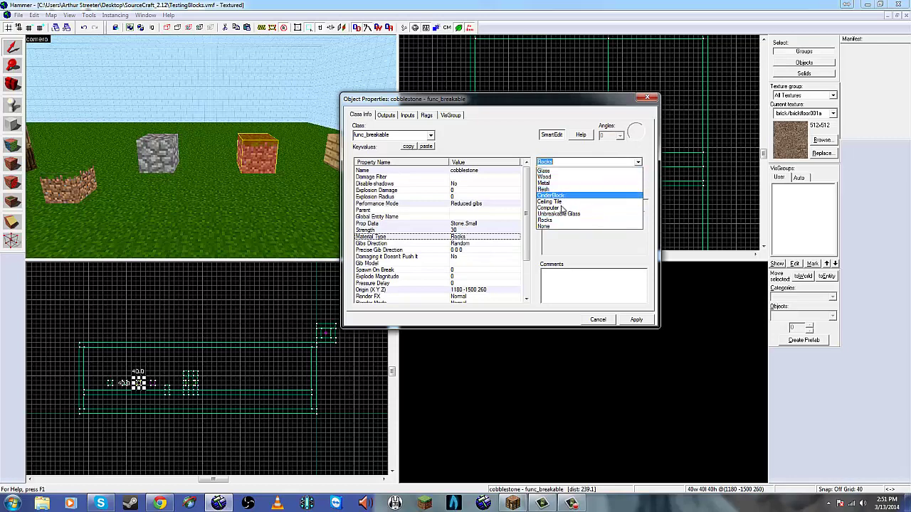
click(529, 153)
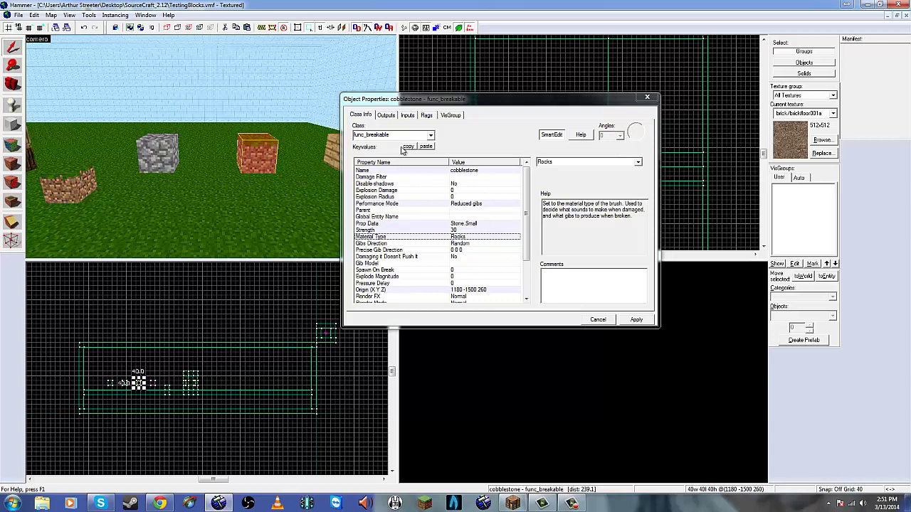
Tie the wooden plank block to an entity and paste the copied func_breakable class and keyvalues onto it.
key(d)
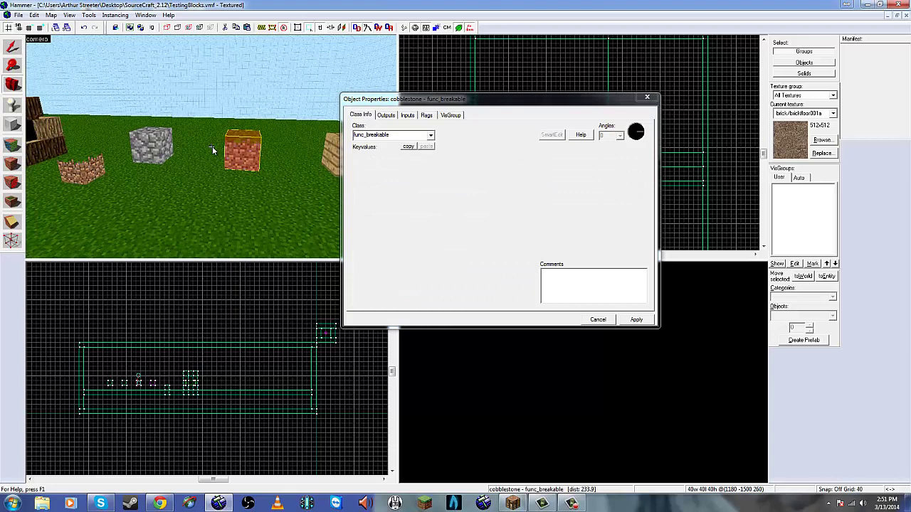
click(243, 149)
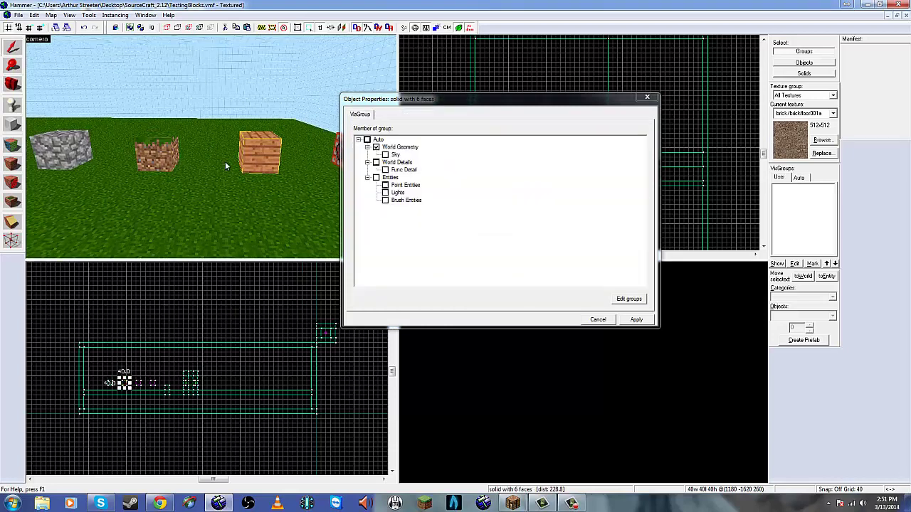
key(ctrl+t)
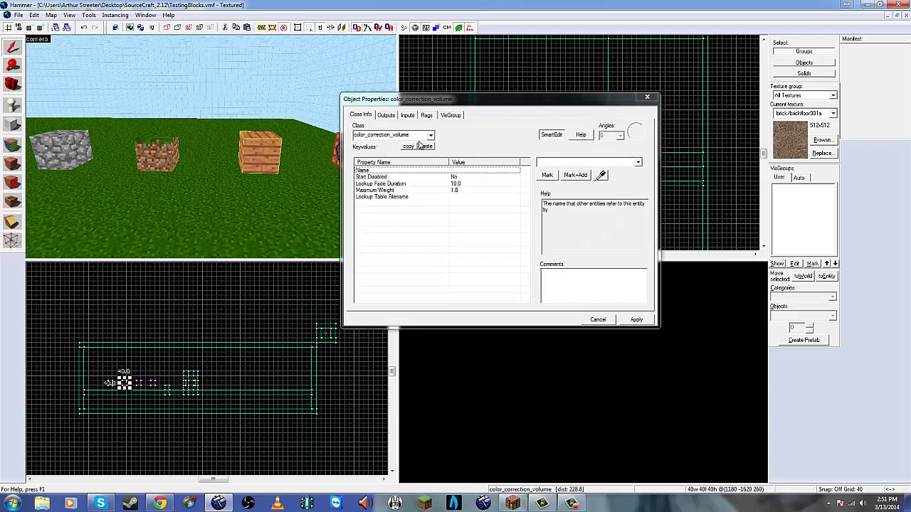
click(425, 146)
Set the Name of the dirt block's func_breakable entity to dirt.
click(150, 157)
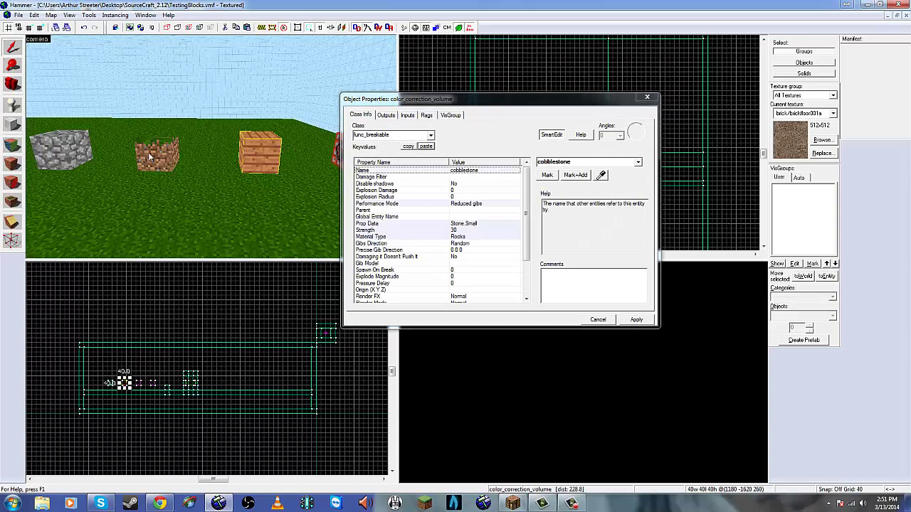
click(172, 147)
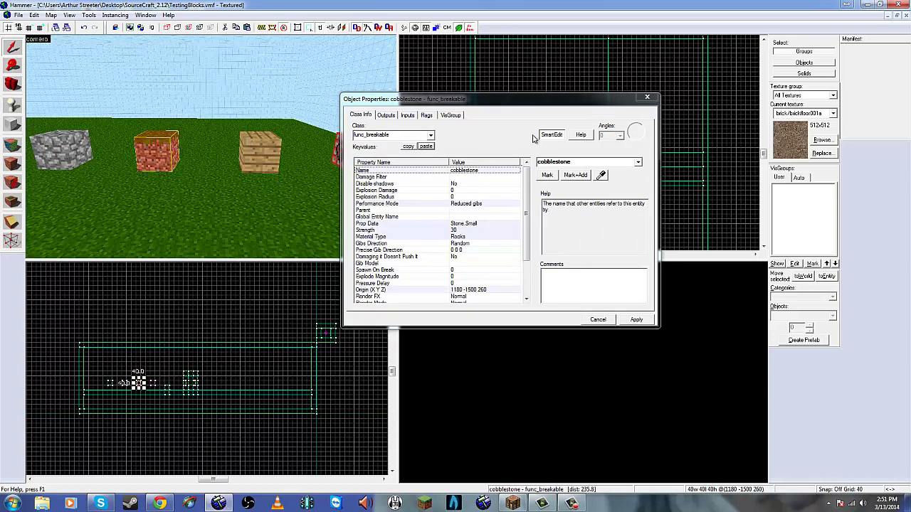
click(573, 163)
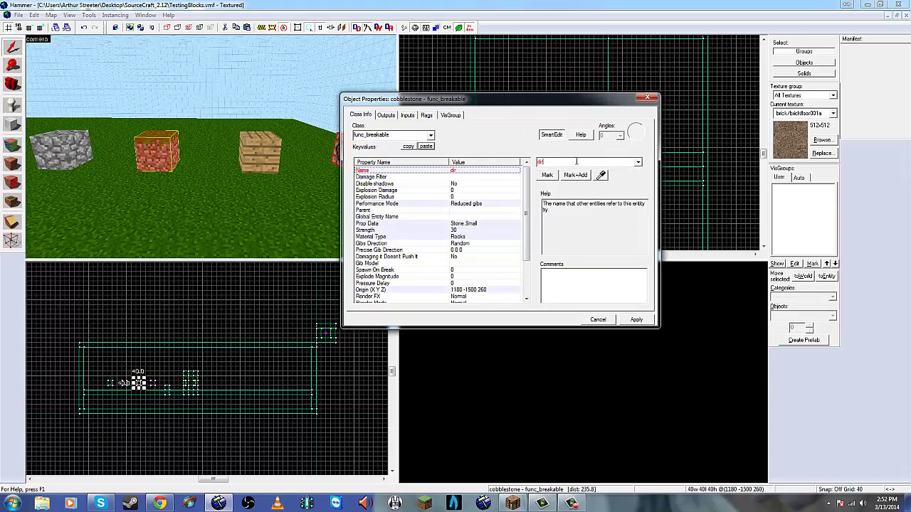
click(278, 151)
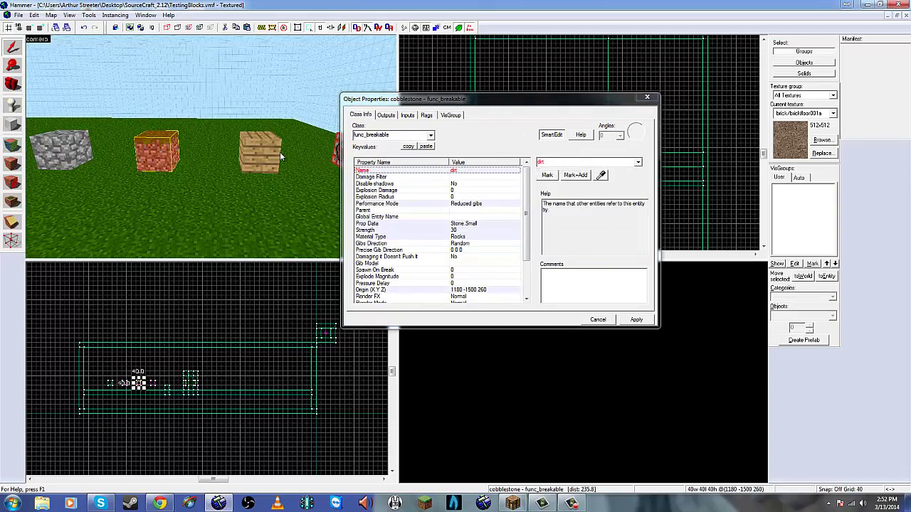
Set the Name of the wooden plank block's func_breakable entity to wood and check the dirt and cobblestone blocks' names.
click(587, 163)
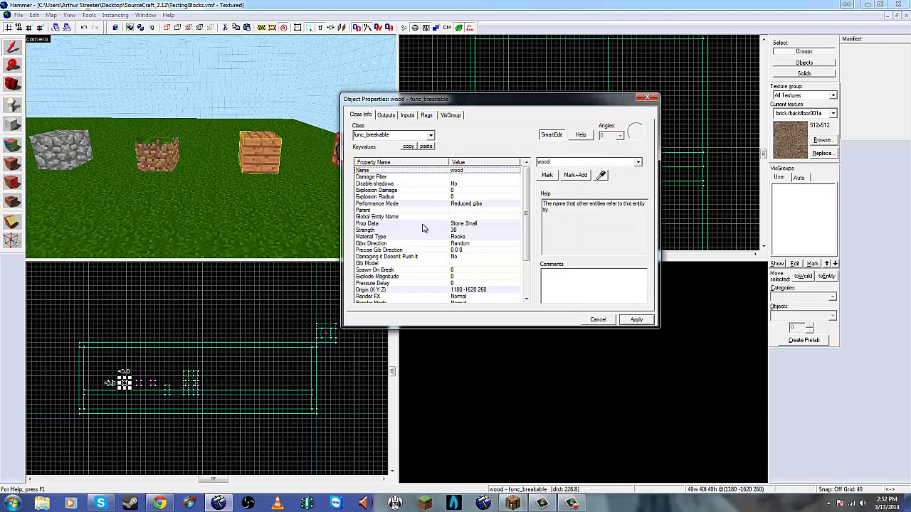
click(165, 152)
click(82, 153)
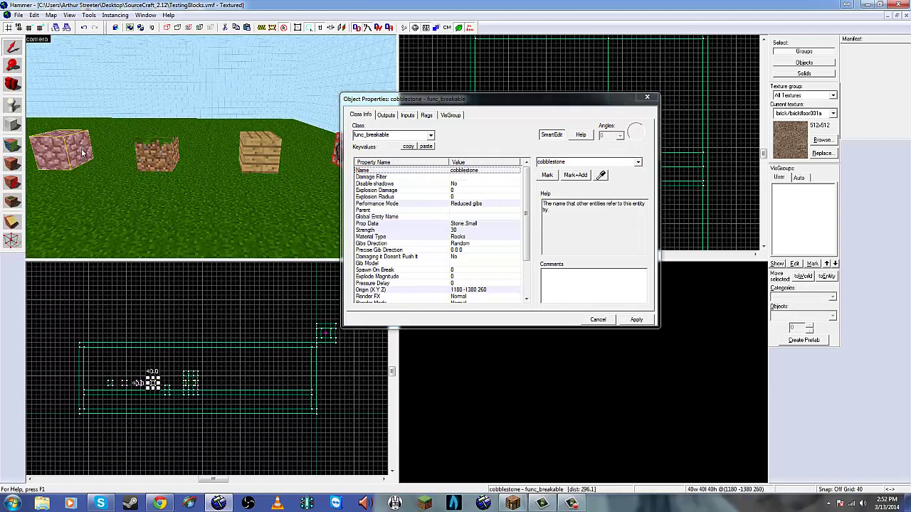
click(277, 167)
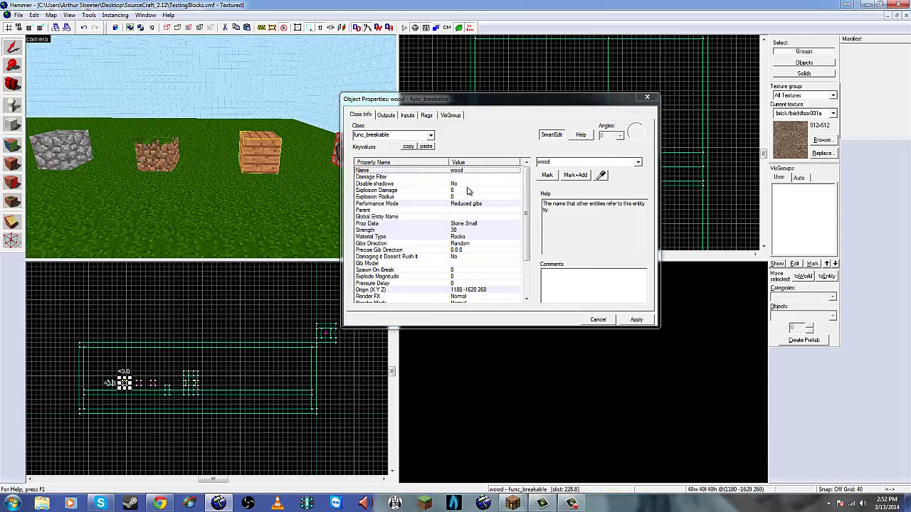
Set the wood entity's Prop Data to Wooden.Small and its Material Type to Wood.
click(483, 224)
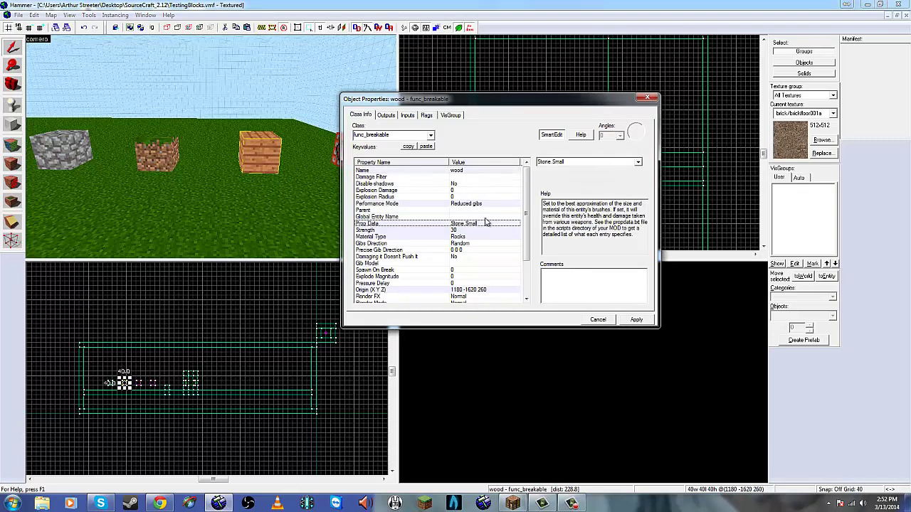
click(638, 163)
drag(640, 207, 625, 181)
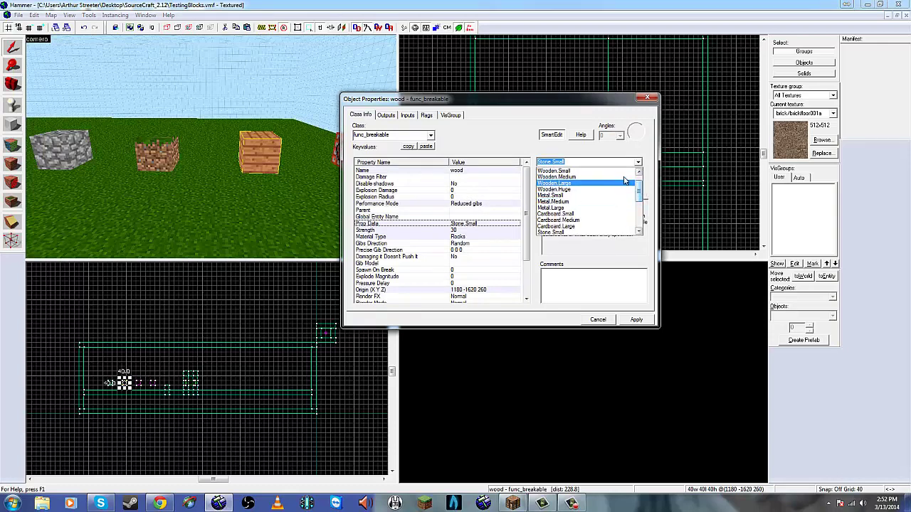
click(619, 171)
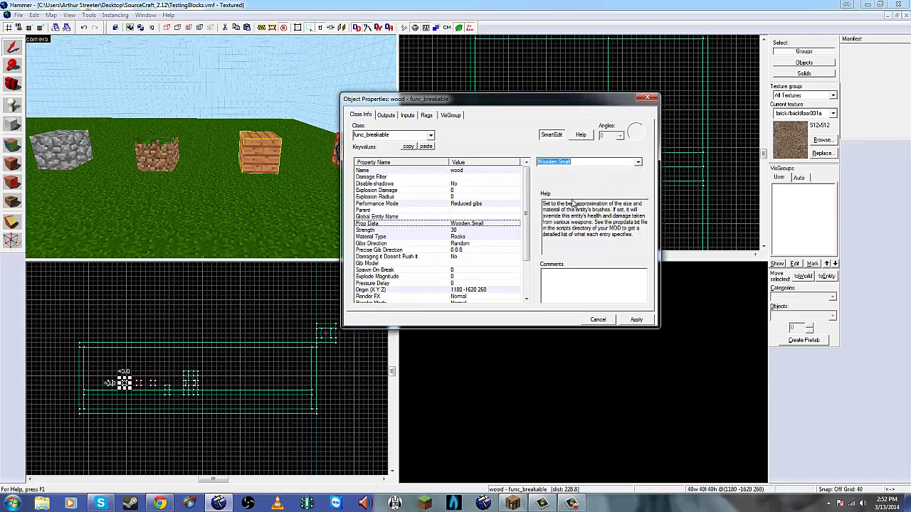
click(472, 237)
click(638, 164)
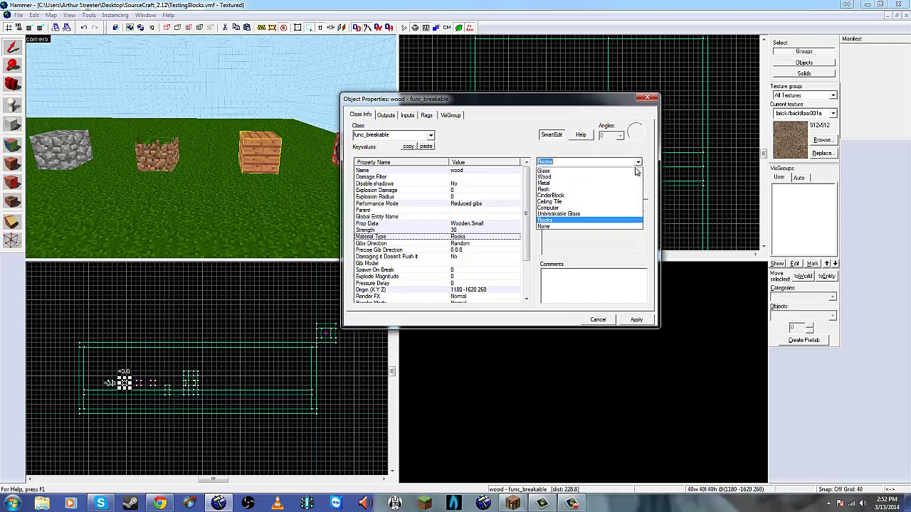
click(627, 178)
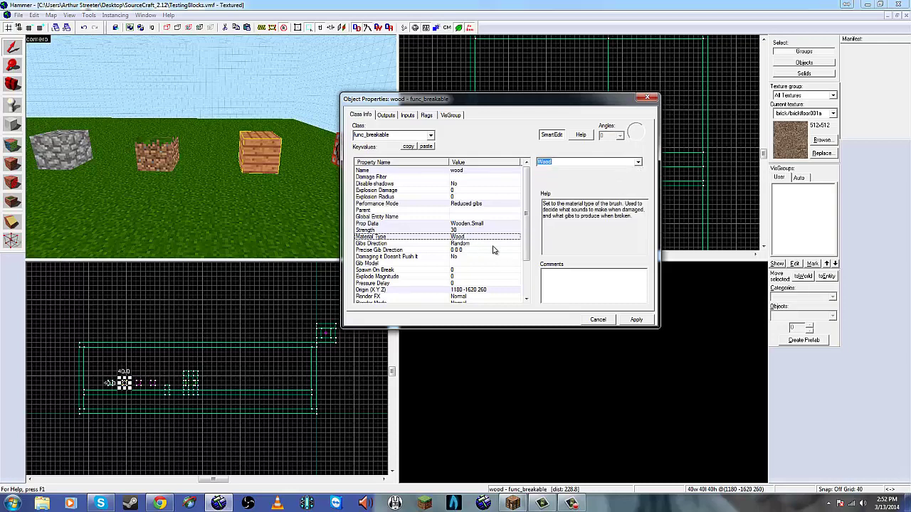
Review the wood entity's remaining keyvalues, recheck its Prop Data and Material Type, and apply the changes.
key(Down)
key(Down)
key(Down)
key(Down)
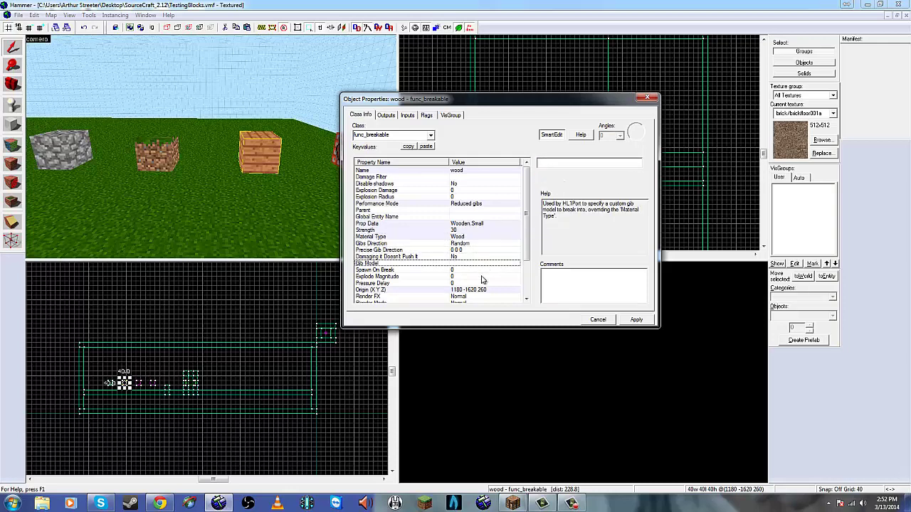
click(482, 277)
click(476, 224)
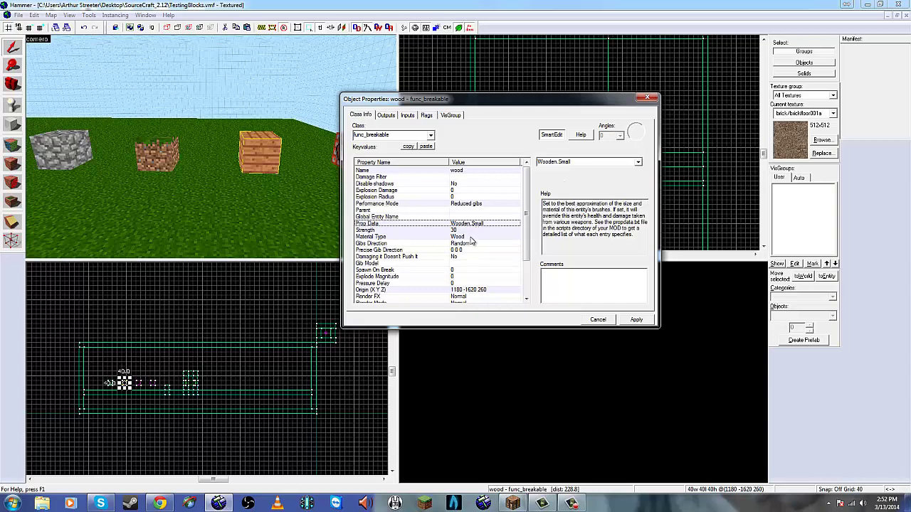
click(471, 238)
click(475, 224)
click(471, 237)
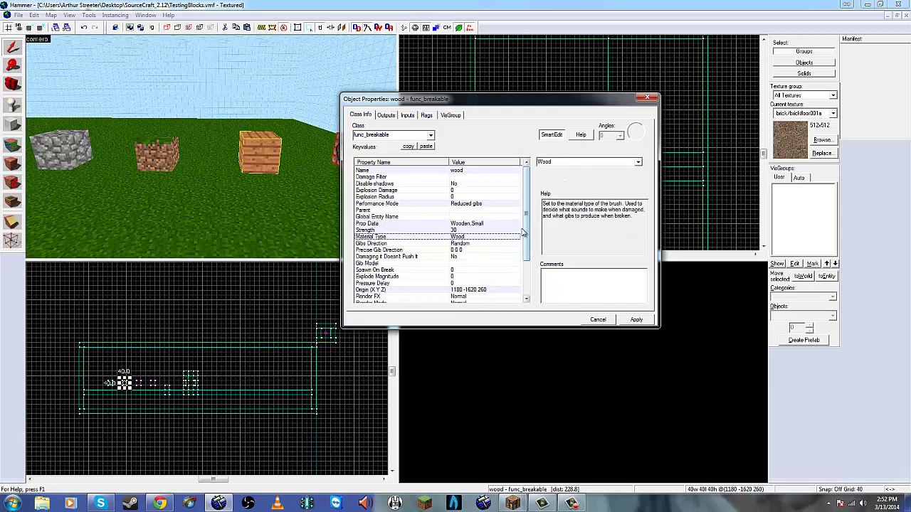
click(634, 320)
Select the TNT block and examine the row of cobblestone, dirt, wood and TNT blocks in the 3D view.
key(d)
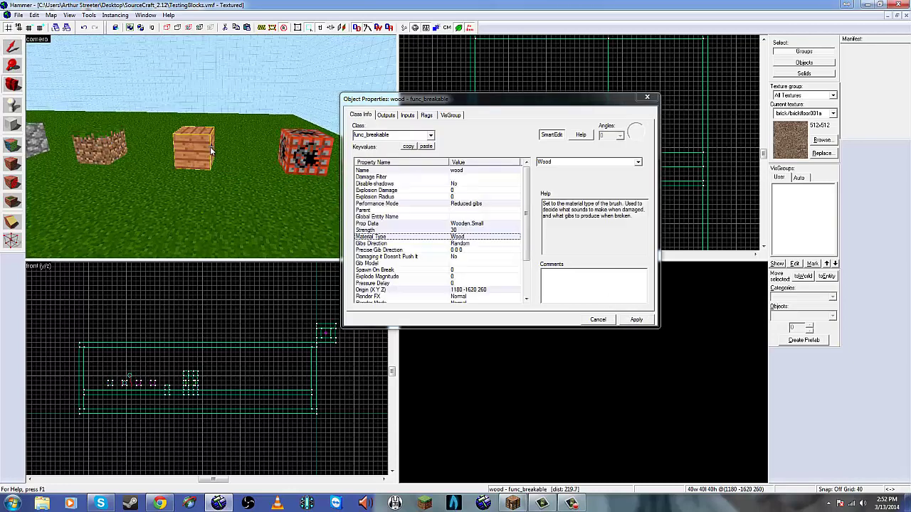
key(z)
click(248, 151)
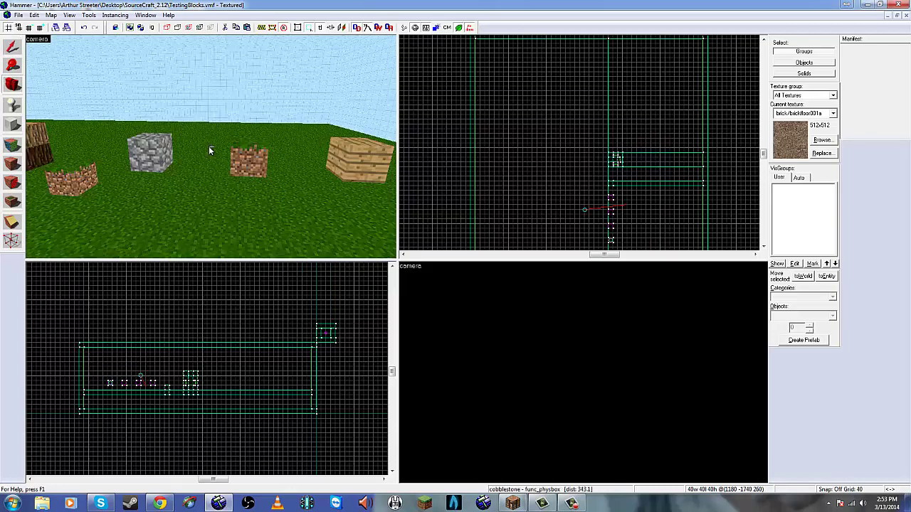
key(z)
key(z)
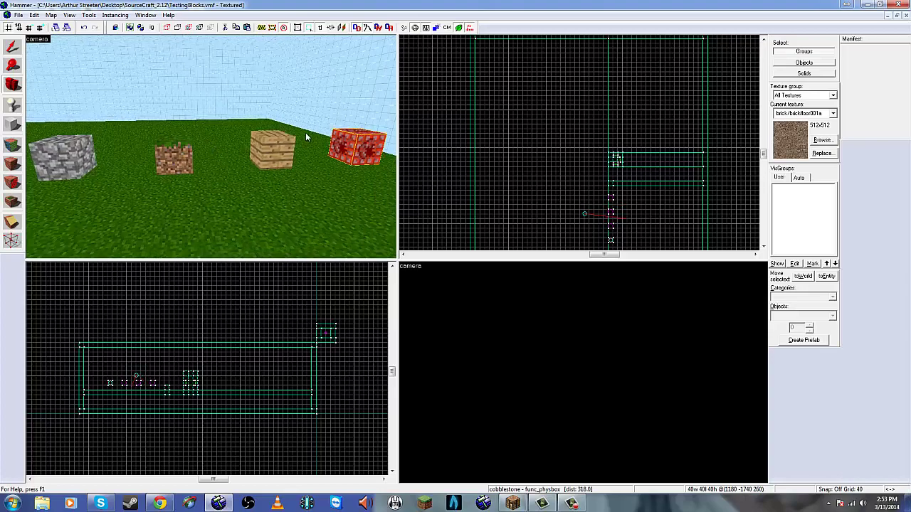
key(z)
key(d)
key(z)
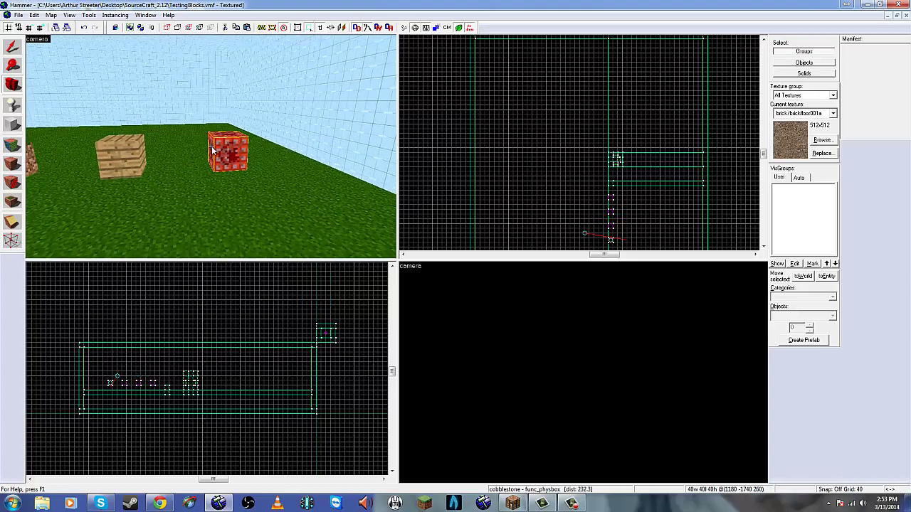
key(a)
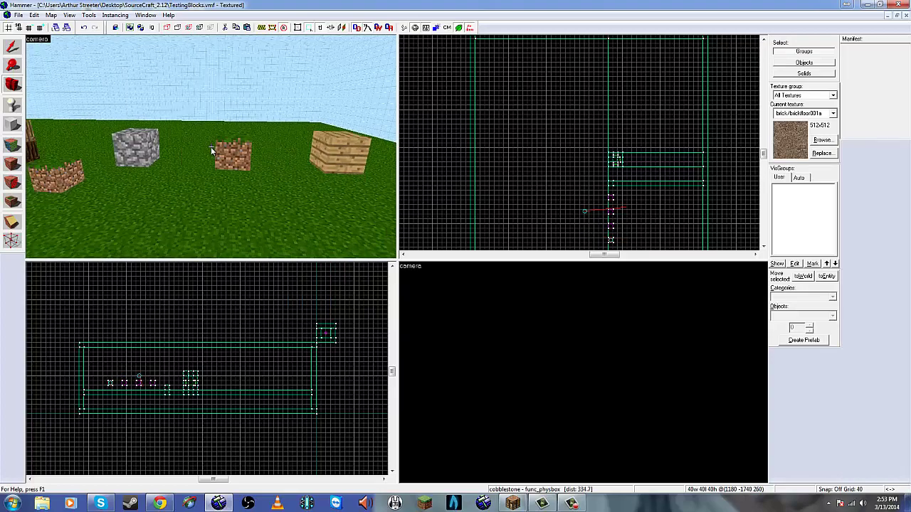
key(d)
key(a)
key(w)
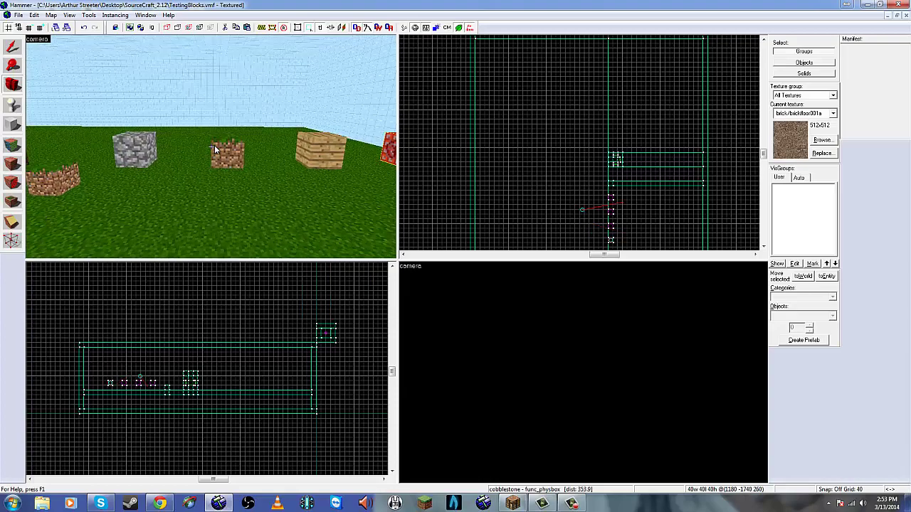
key(w)
key(d)
key(z)
key(s)
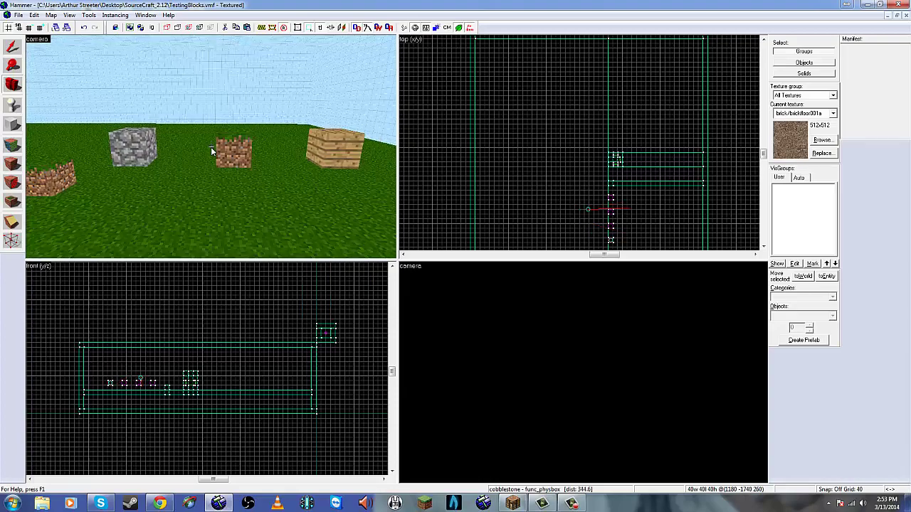
Clear the ground brush selection and place an info_player_start entity on the grass in front of the cobblestone block.
click(277, 184)
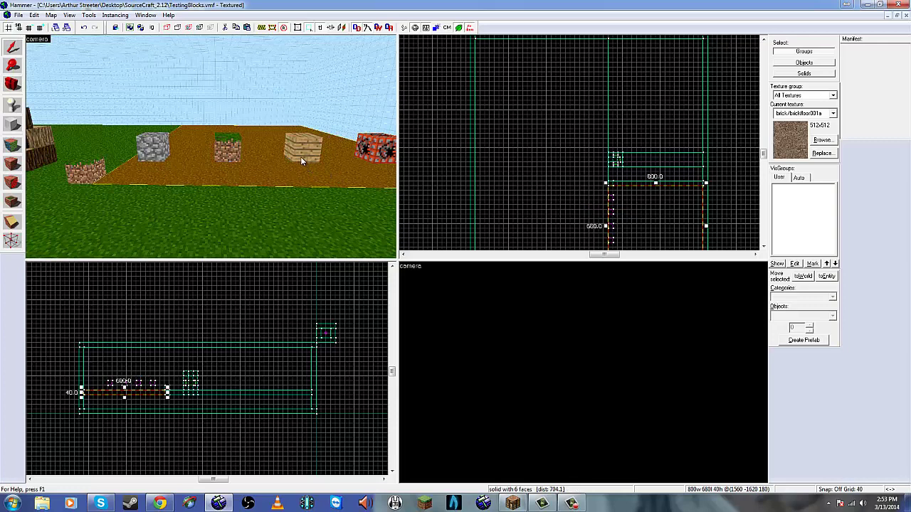
key(Delete)
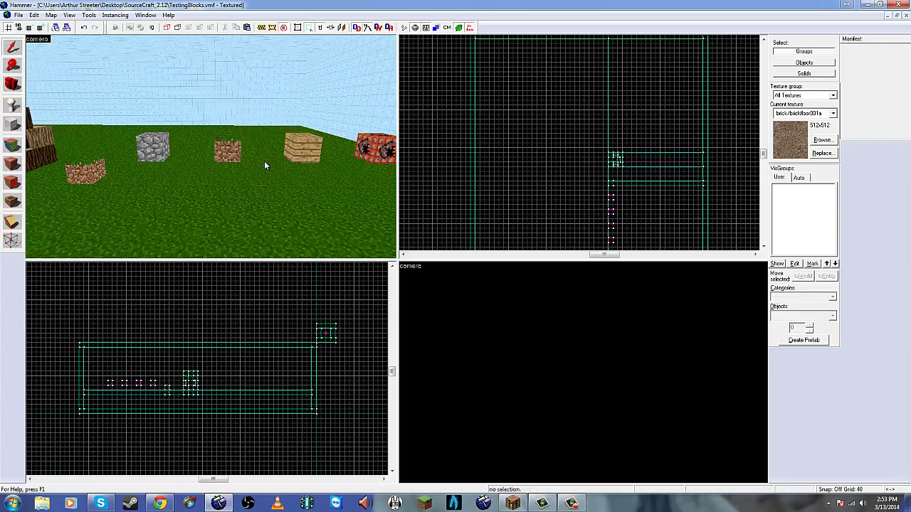
click(98, 247)
click(12, 84)
drag(210, 147, 215, 148)
click(12, 47)
Set the map's SkyBox Texture Name to minecraft, clear the Name value, and apply the map properties.
click(51, 15)
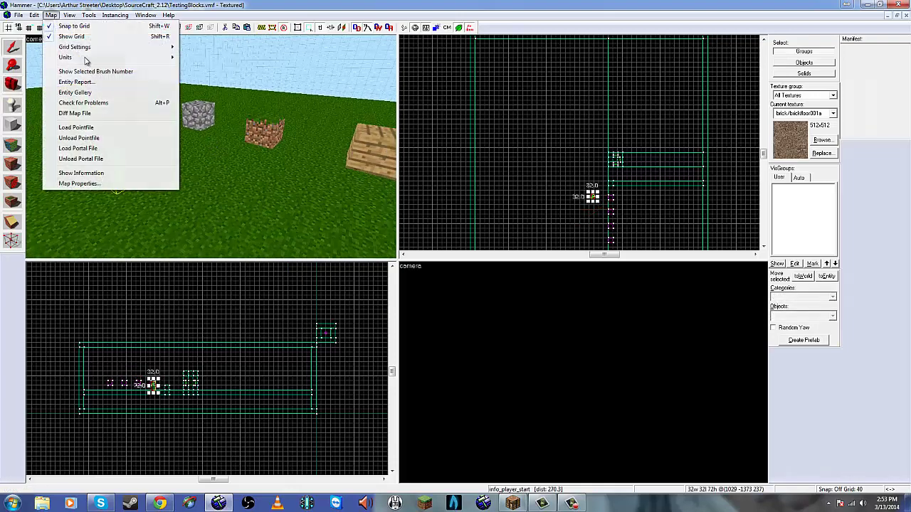
click(68, 182)
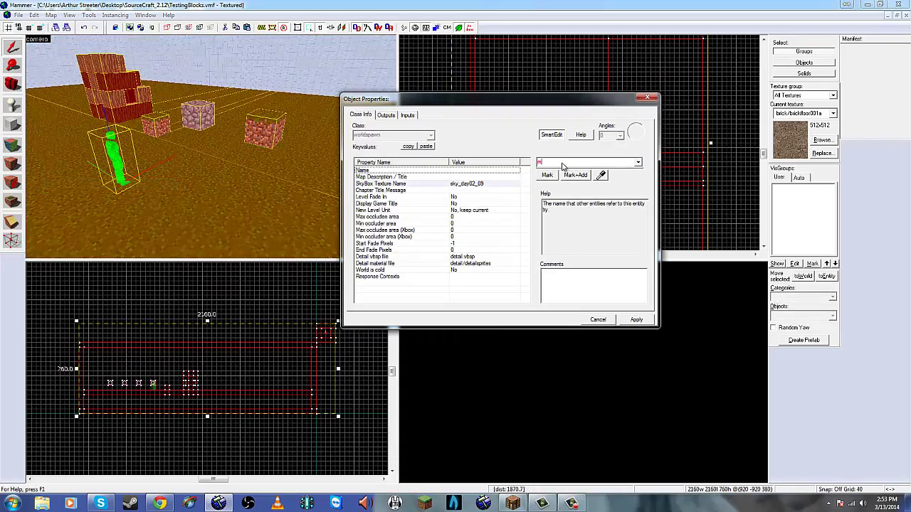
click(463, 184)
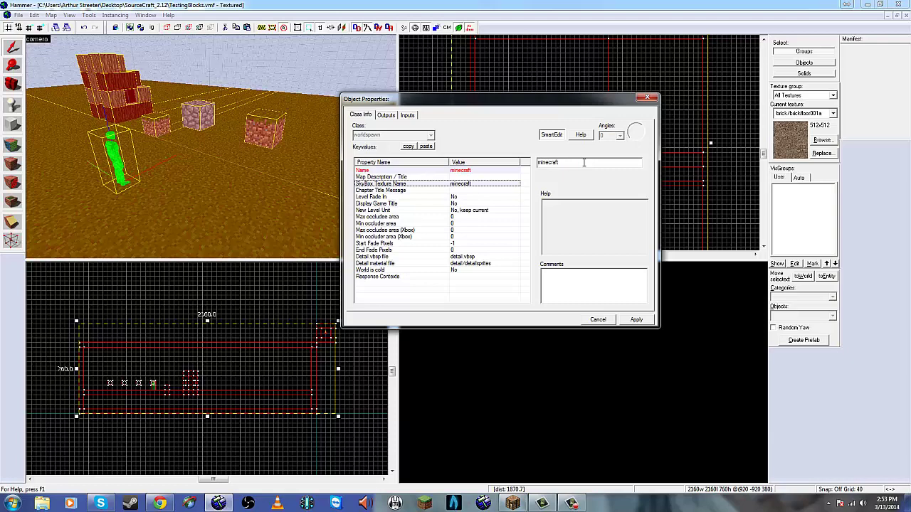
click(476, 172)
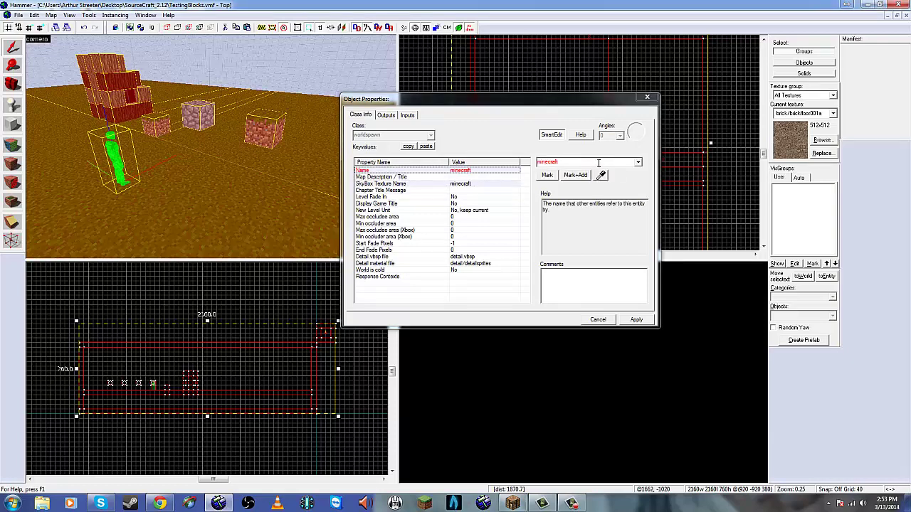
drag(598, 163, 432, 171)
key(BackSpace)
click(541, 150)
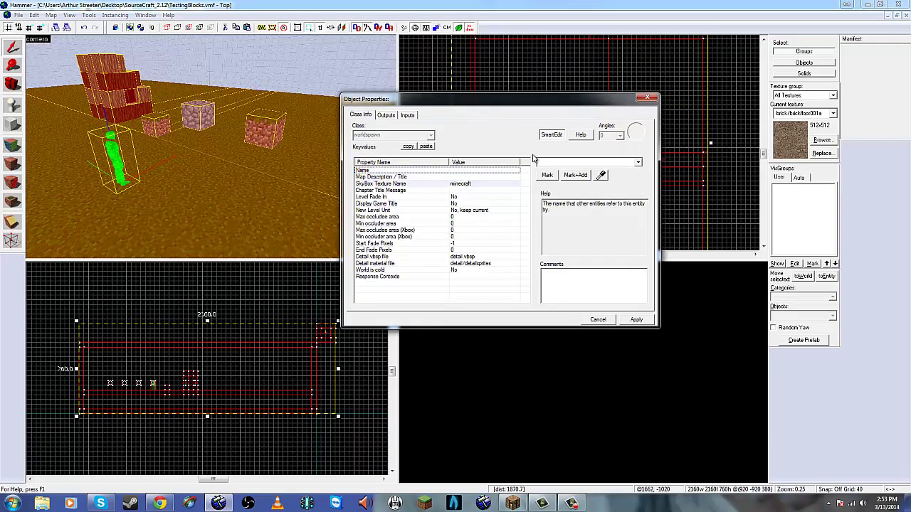
click(477, 187)
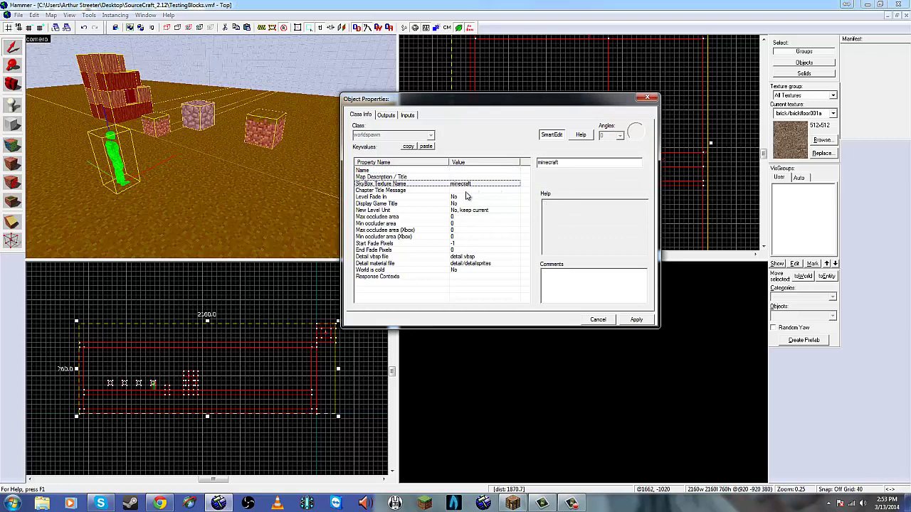
click(635, 320)
click(647, 99)
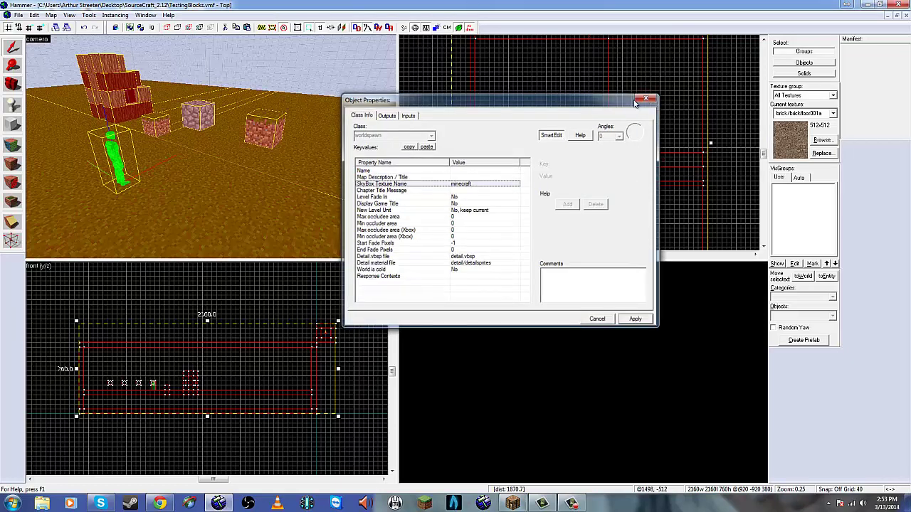
Clear the selection, then compile and run the map with Normal BSP, Fast VIS and Fast RAD.
key(z)
key(z)
click(214, 149)
key(Escape)
key(shift+c)
drag(221, 154, 211, 146)
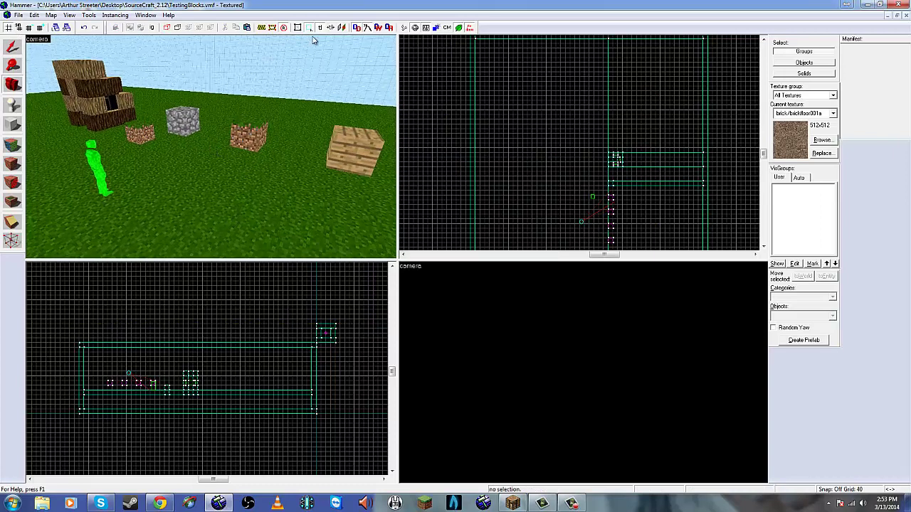
click(403, 29)
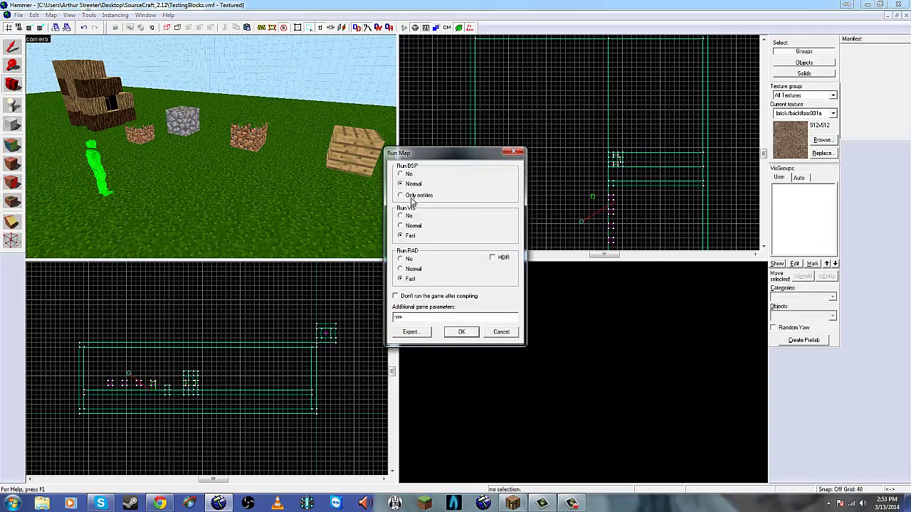
click(461, 332)
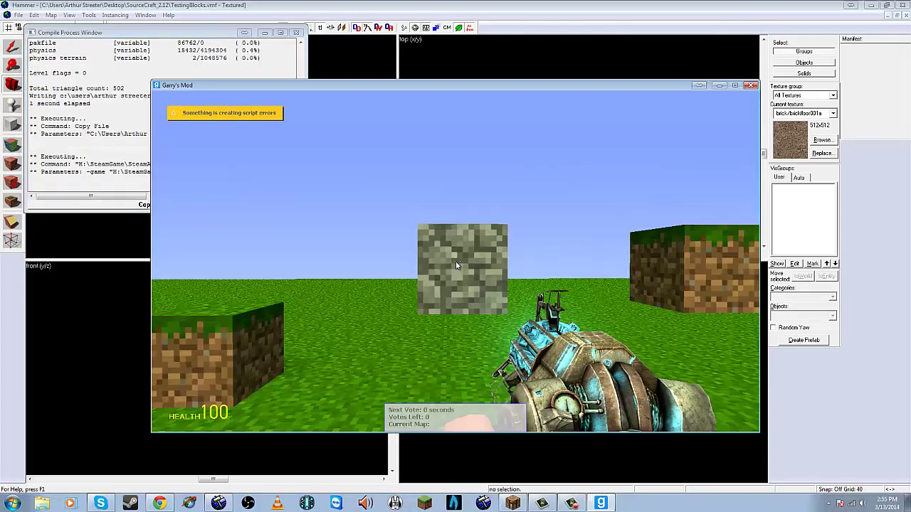
Switch to Garry's Mod, equip the pistol, approach the cobblestone block and shoot it until it breaks.
key(s)
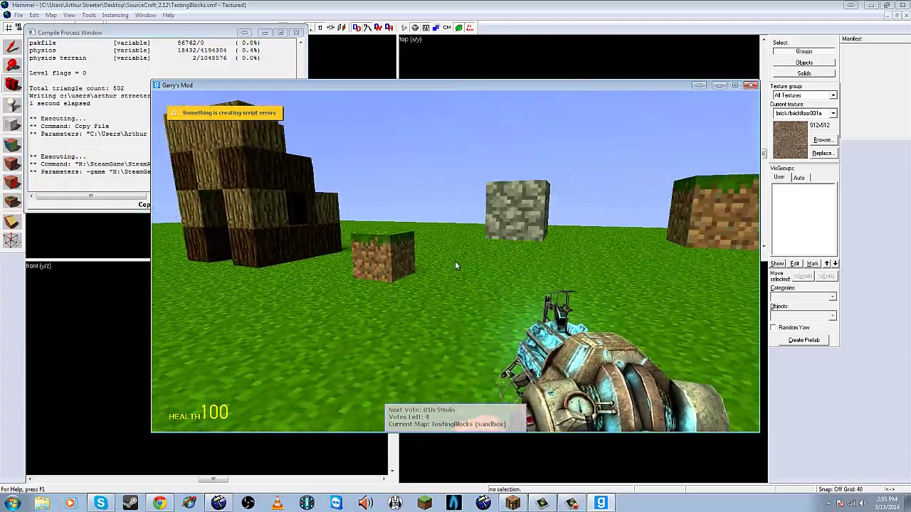
key(2)
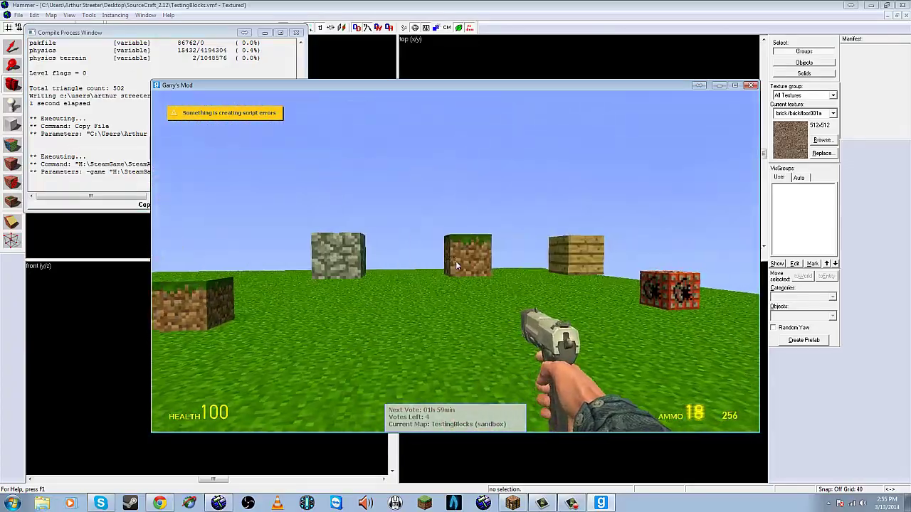
key(w)
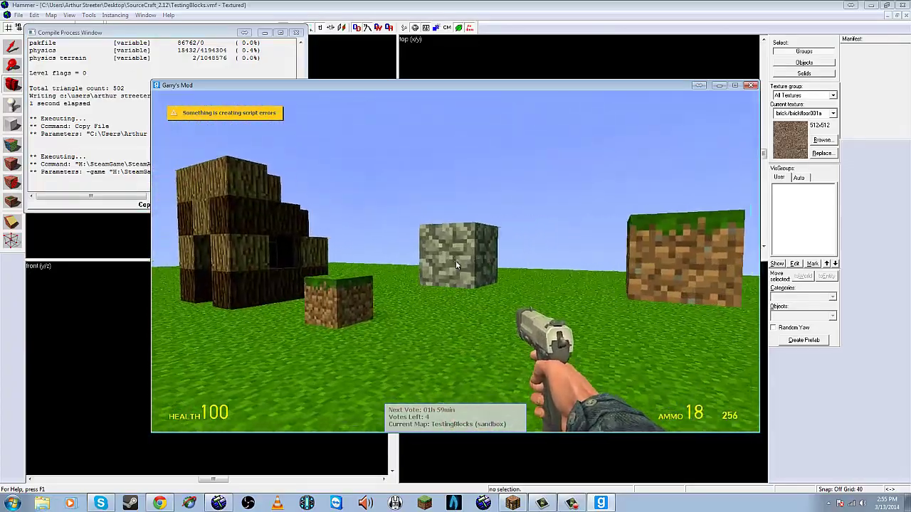
key(w)
click(455, 262)
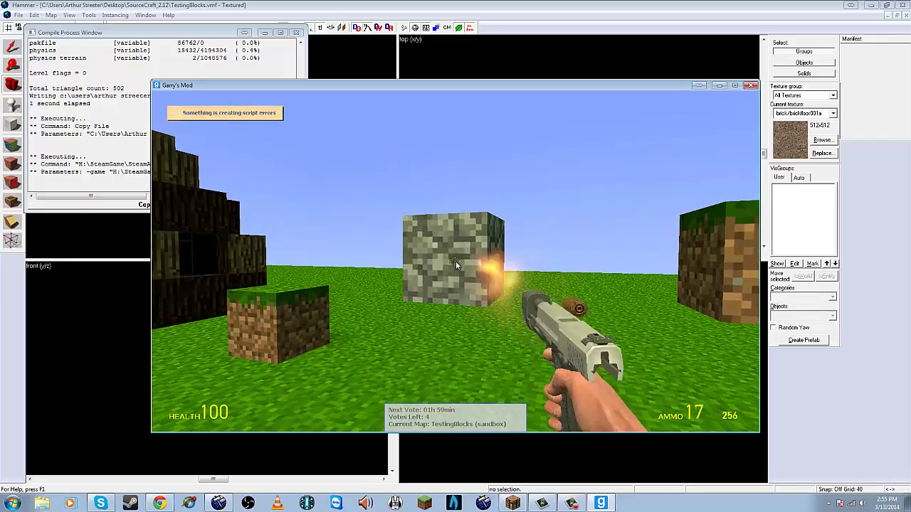
click(455, 261)
click(456, 261)
click(455, 261)
click(456, 261)
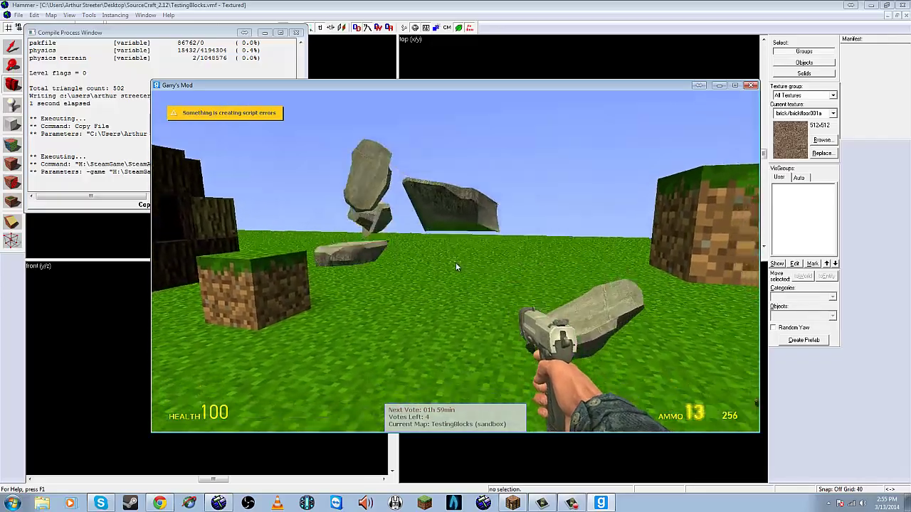
Back away from the cobblestone debris, approach the intact cobblestone block and fire the pistol at it repeatedly.
key(s)
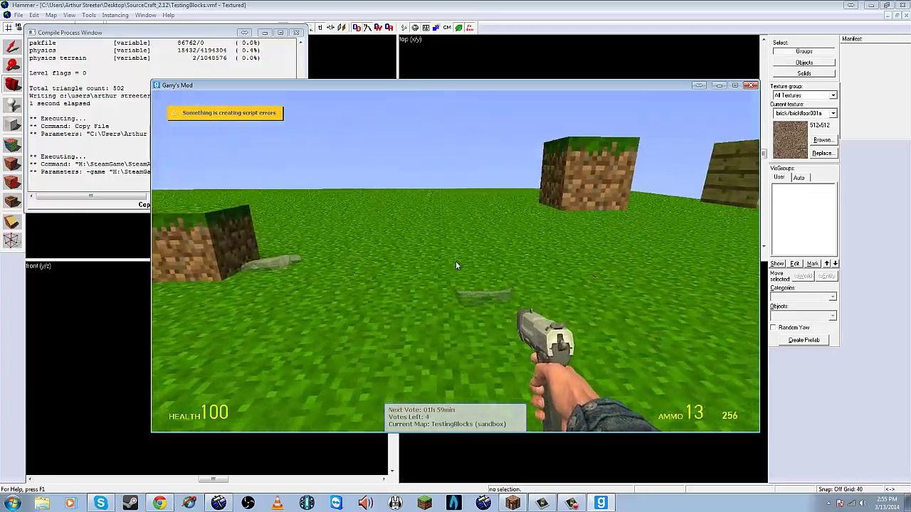
click(455, 262)
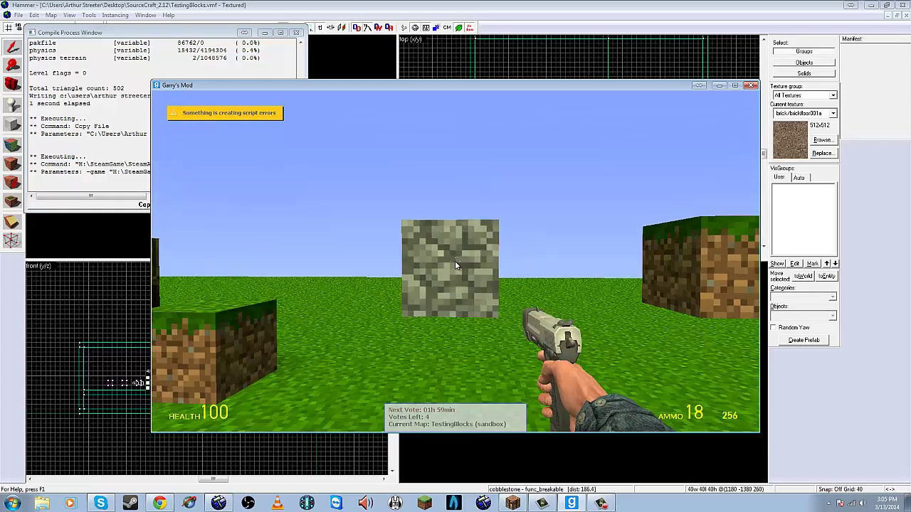
key(w)
click(455, 261)
click(455, 261)
click(455, 261)
click(455, 261)
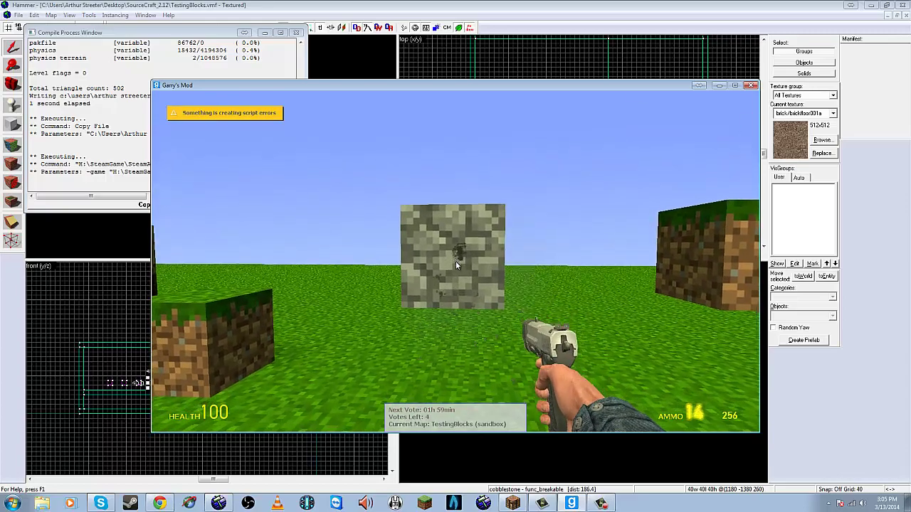
click(455, 261)
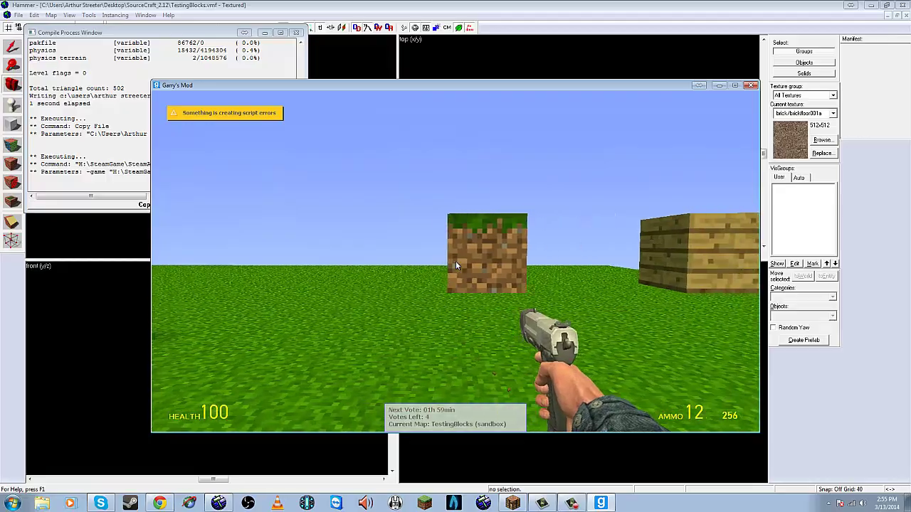
Shoot the grass-topped dirt block near the wooden plank block with the pistol until it breaks.
click(456, 261)
click(455, 261)
click(455, 260)
click(455, 260)
click(456, 261)
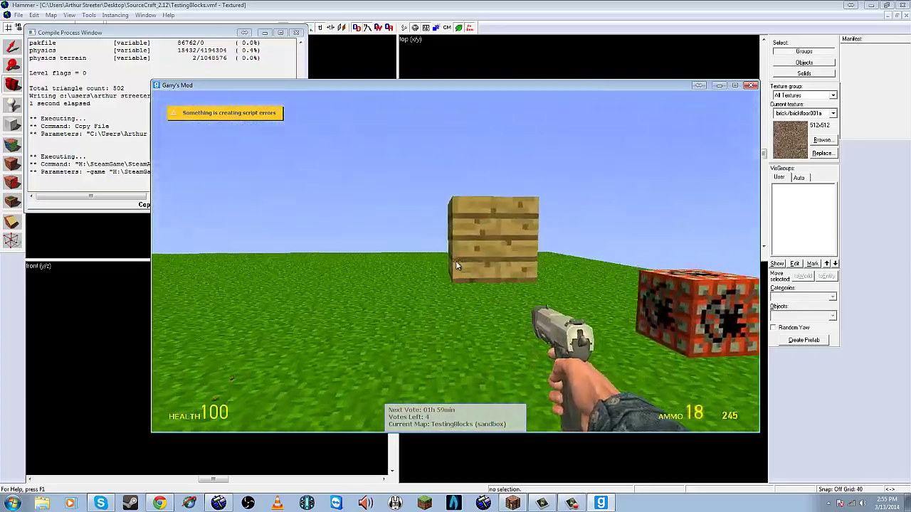
Keep the 9mm pistol selected, approach the wooden plank block and shoot it until it breaks.
scroll(456, 260, up, 3)
scroll(456, 261, down, 3)
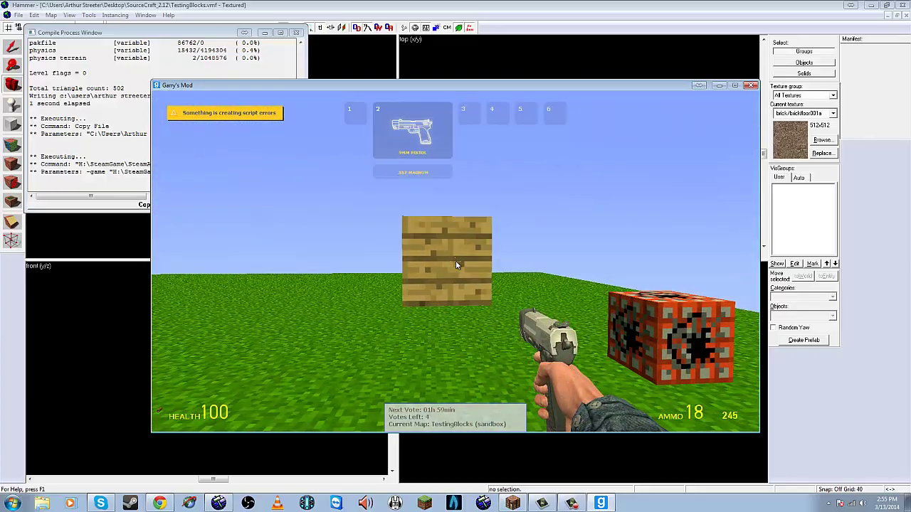
click(456, 260)
key(w)
click(455, 260)
click(455, 261)
click(456, 261)
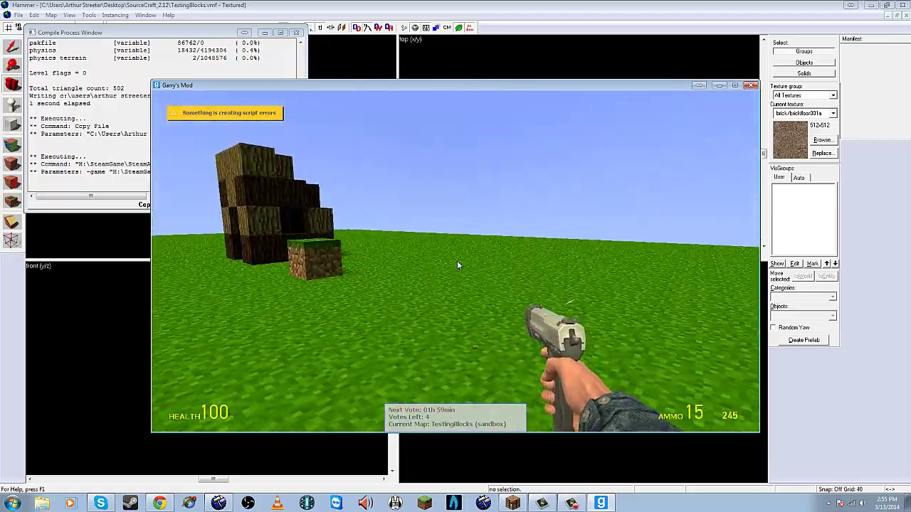
Approach the TNT block and shoot it with the pistol until it breaks apart.
key(w)
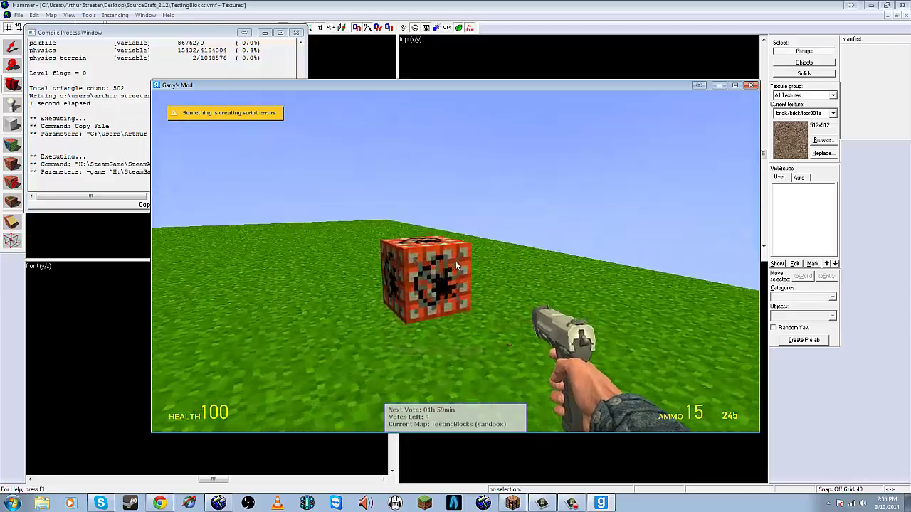
click(456, 261)
click(455, 261)
click(455, 260)
click(455, 261)
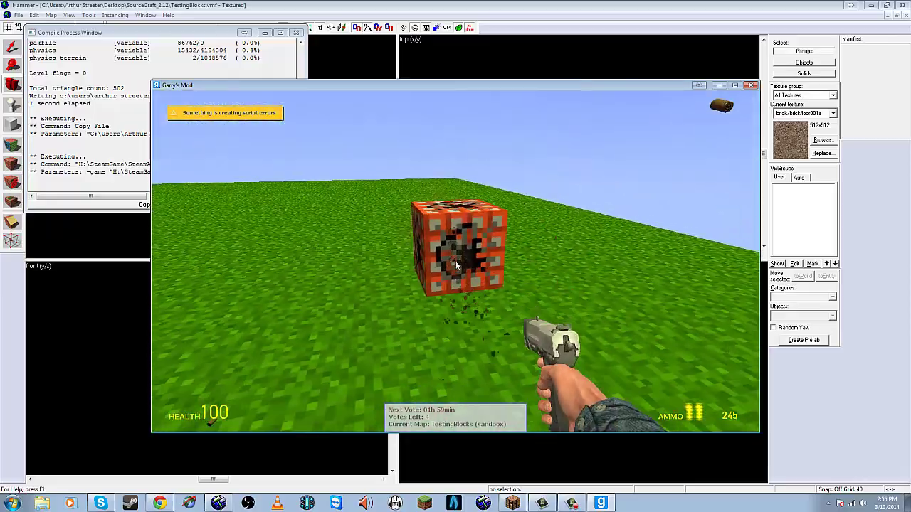
click(455, 261)
click(455, 261)
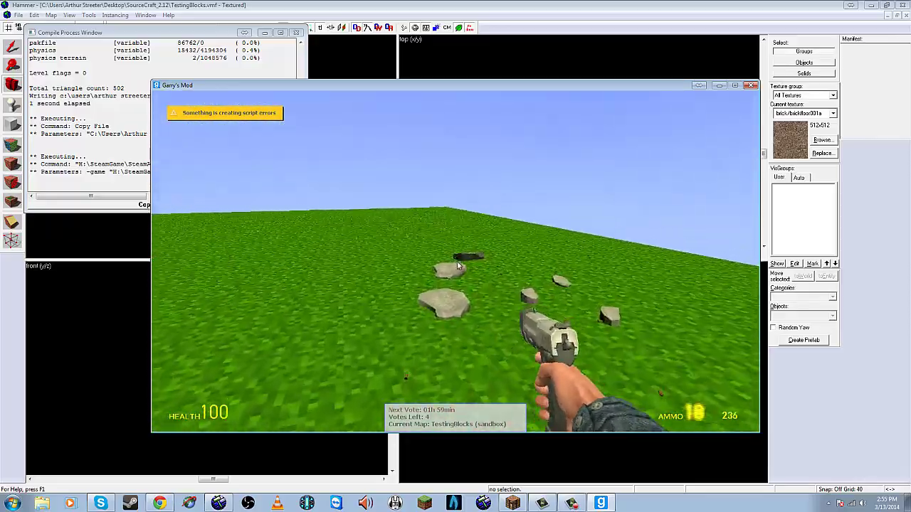
key(s)
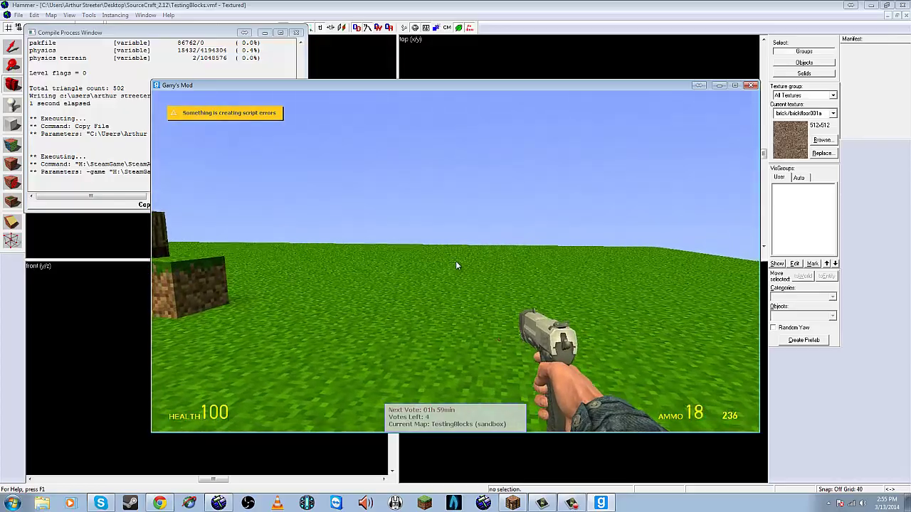
key(w)
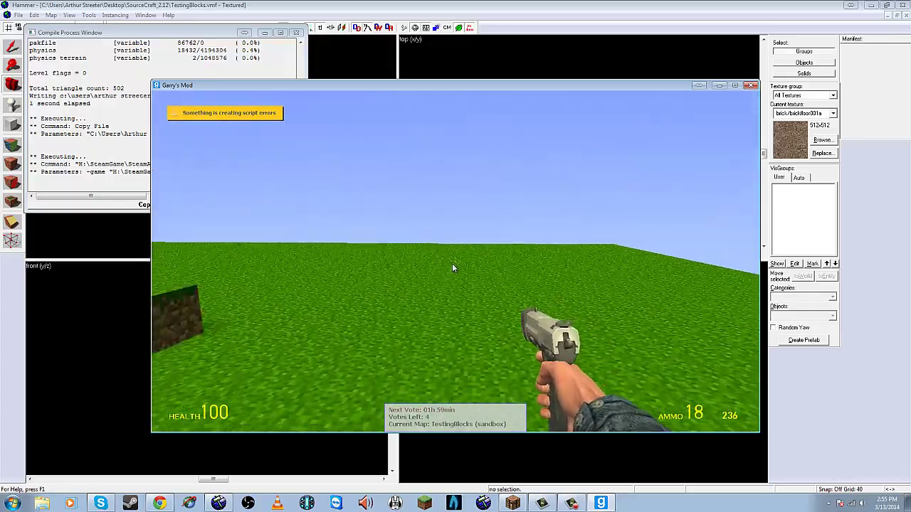
key(s)
key(w)
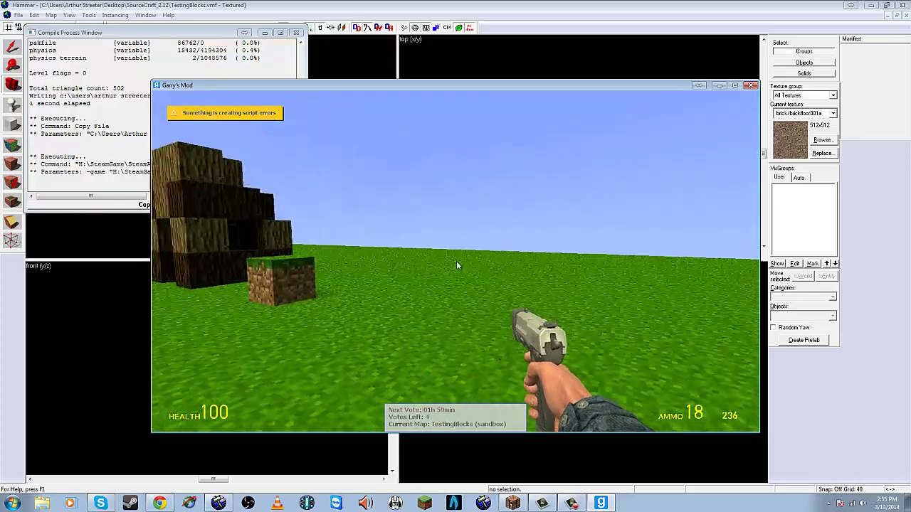
key(s)
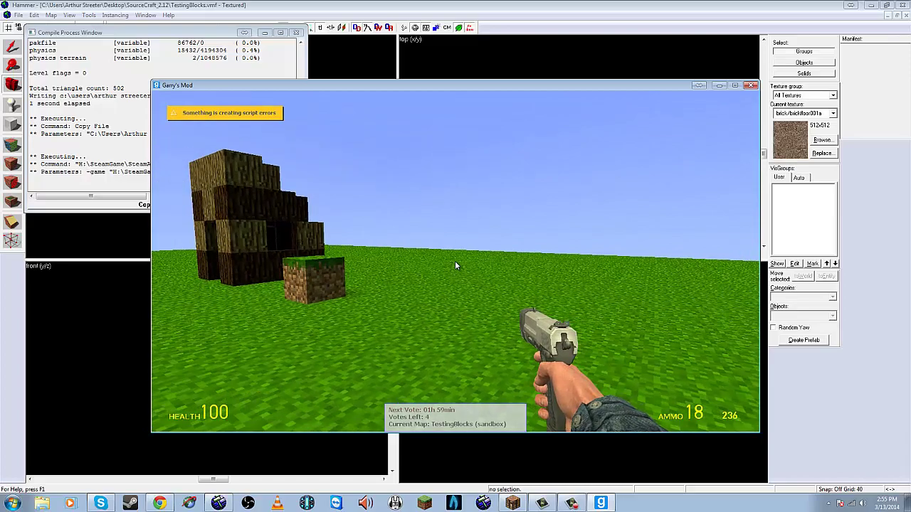
key(d)
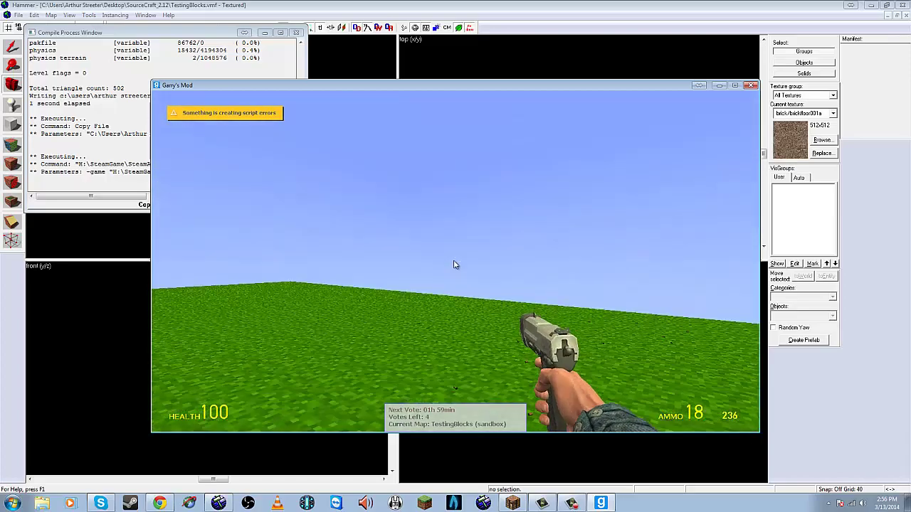